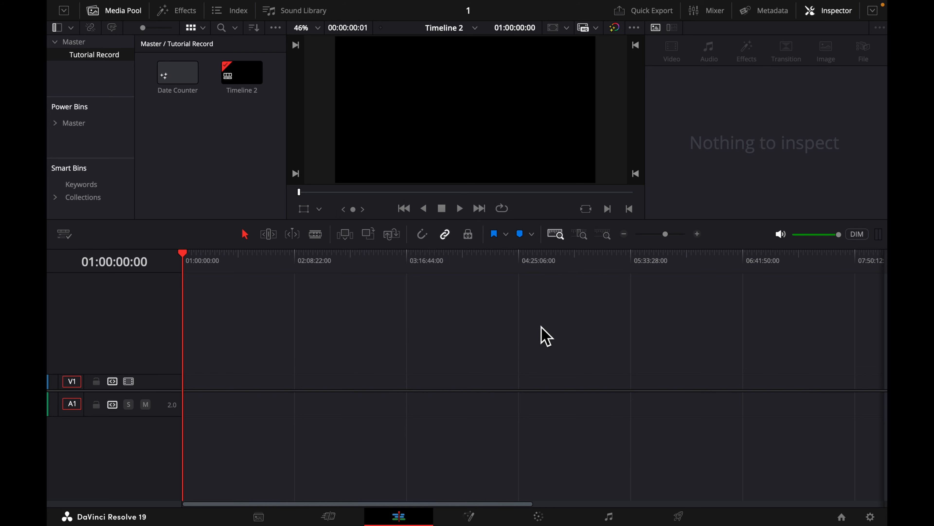
# - Open the Date Counter composition, hide the media pool, and connect a new Background node to MediaOut1
pyautogui.doubleClick(185, 80)
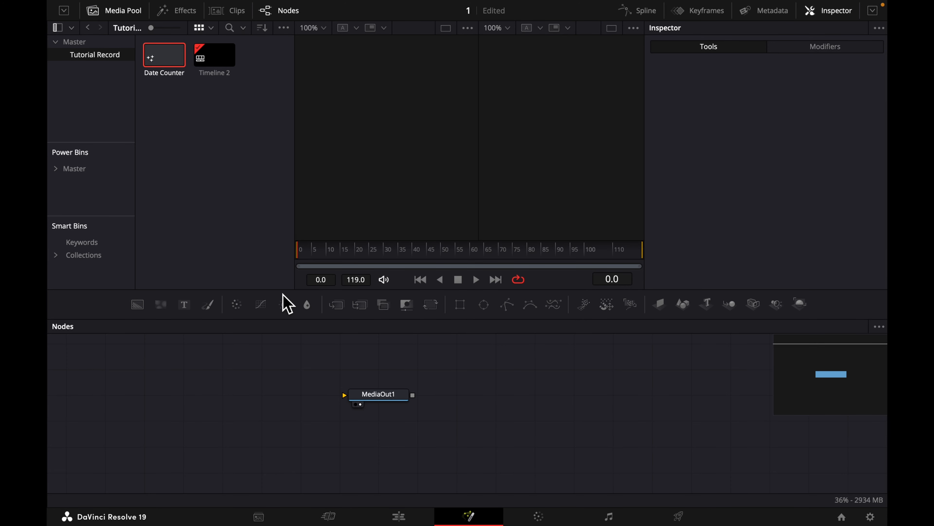
pyautogui.click(121, 11)
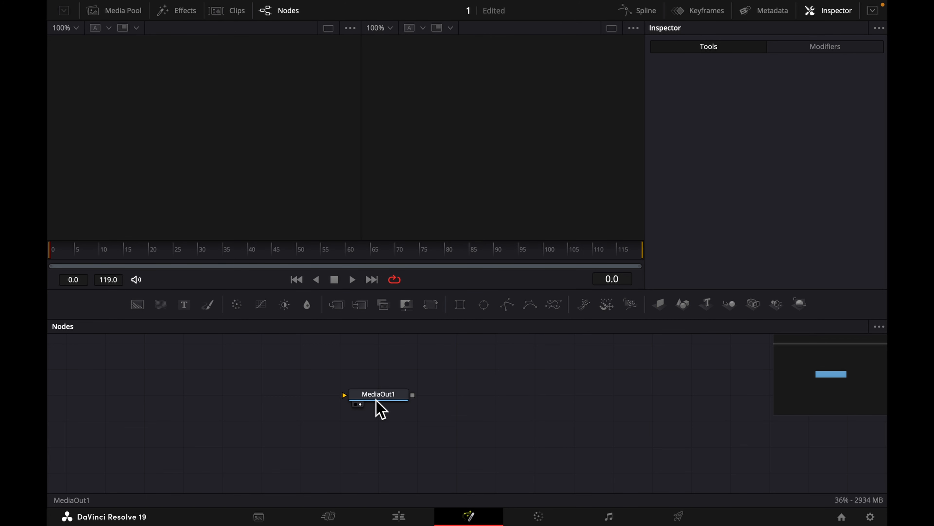
pyautogui.moveTo(377, 401); pyautogui.dragTo(536, 435)
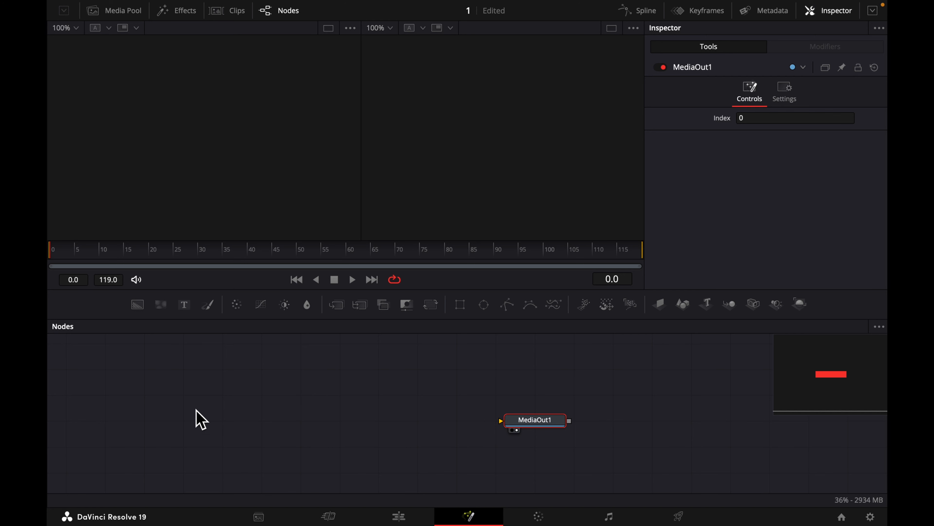
pyautogui.moveTo(145, 310); pyautogui.dragTo(534, 427)
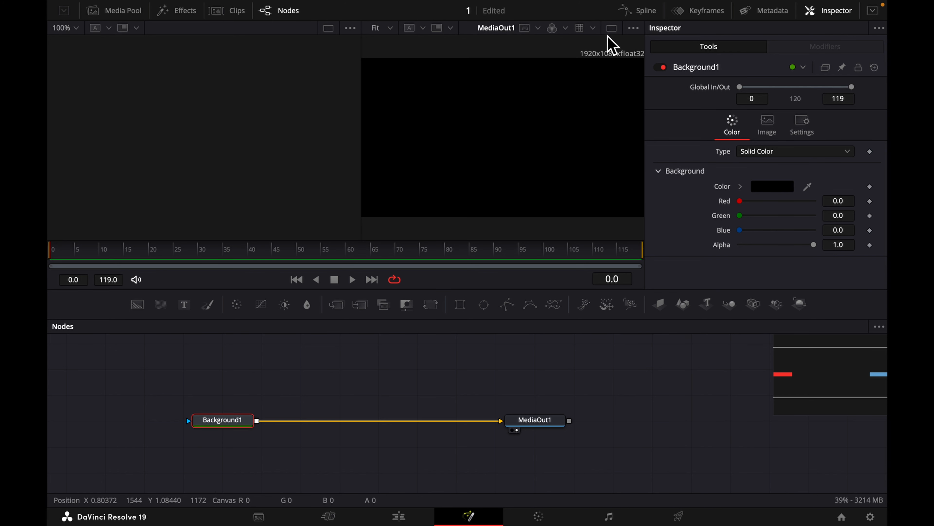
# - Switch to a single viewer and make Background1 fully transparent with an alpha of 0.0
pyautogui.click(617, 32)
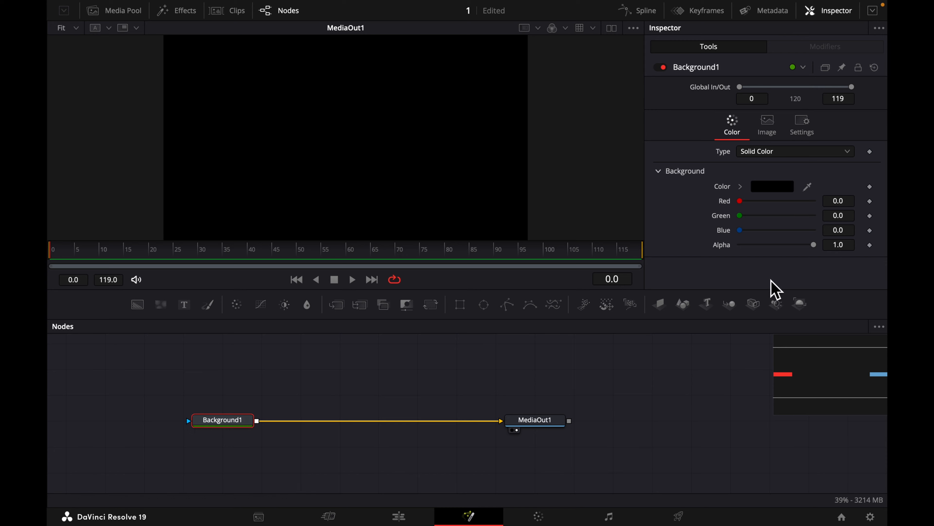
pyautogui.moveTo(816, 248); pyautogui.dragTo(719, 259)
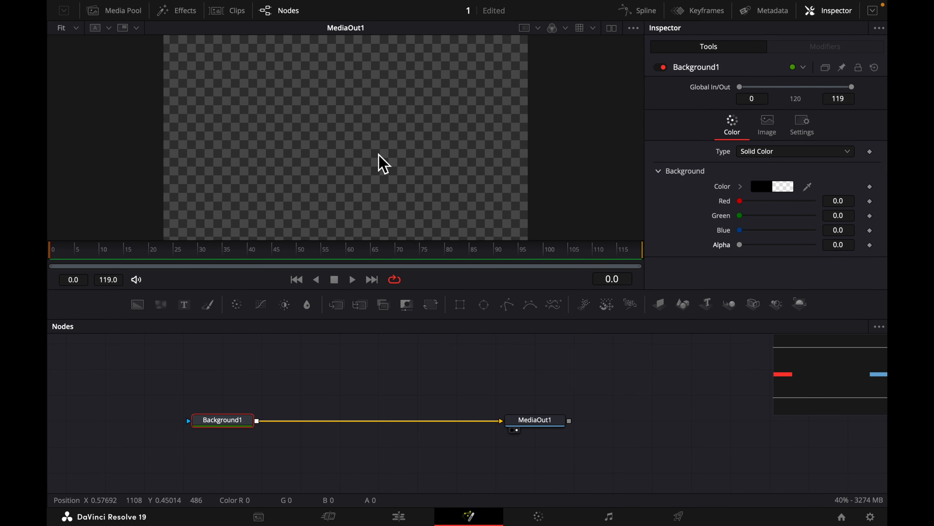
# - Move MediaOut1 further from Background1 and merge a new Text node over the background between them
pyautogui.click(556, 418)
pyautogui.moveTo(536, 432); pyautogui.dragTo(667, 433)
pyautogui.click(313, 408)
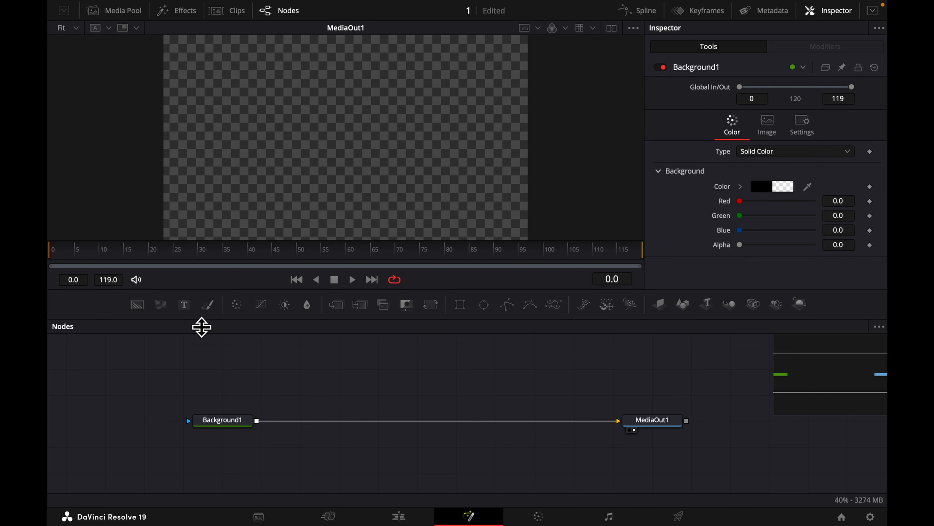
pyautogui.moveTo(184, 306); pyautogui.dragTo(257, 421)
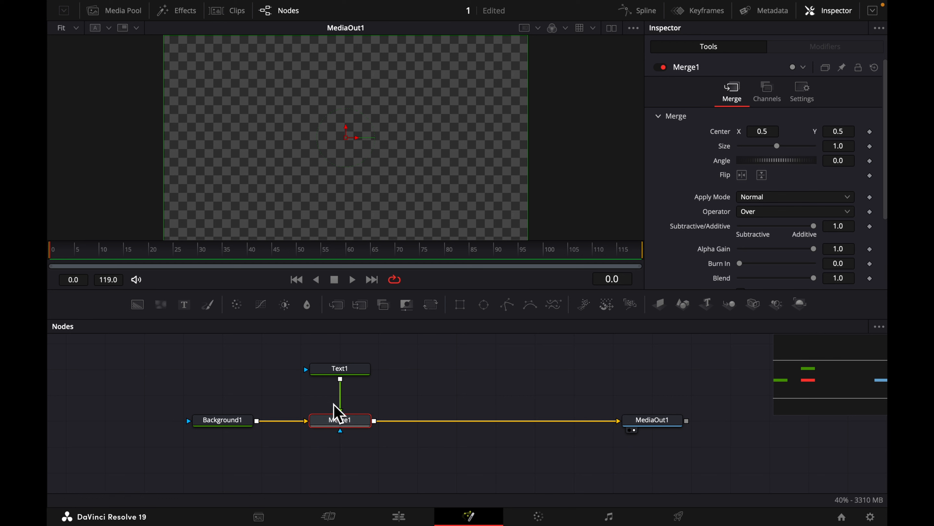
pyautogui.click(223, 420)
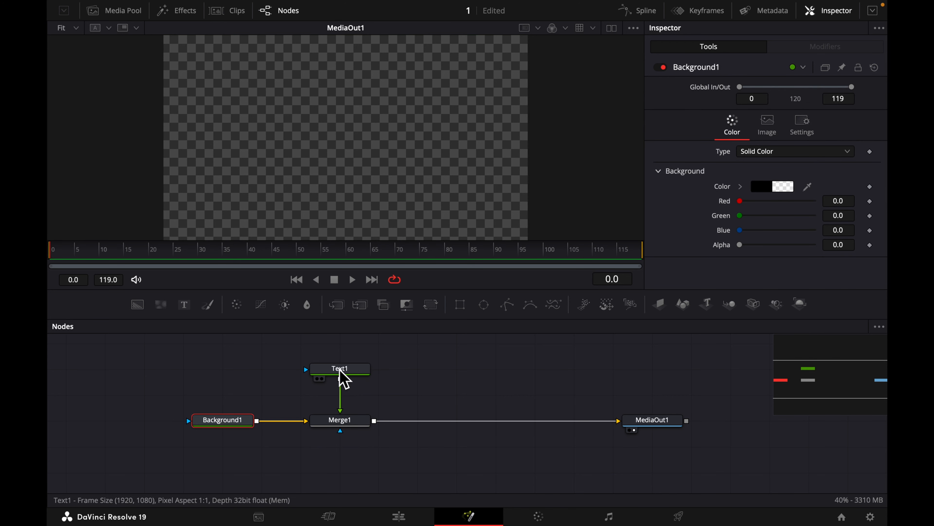
# - Enter the digits 0 to 9 in Text1, each on its own line
pyautogui.click(352, 372)
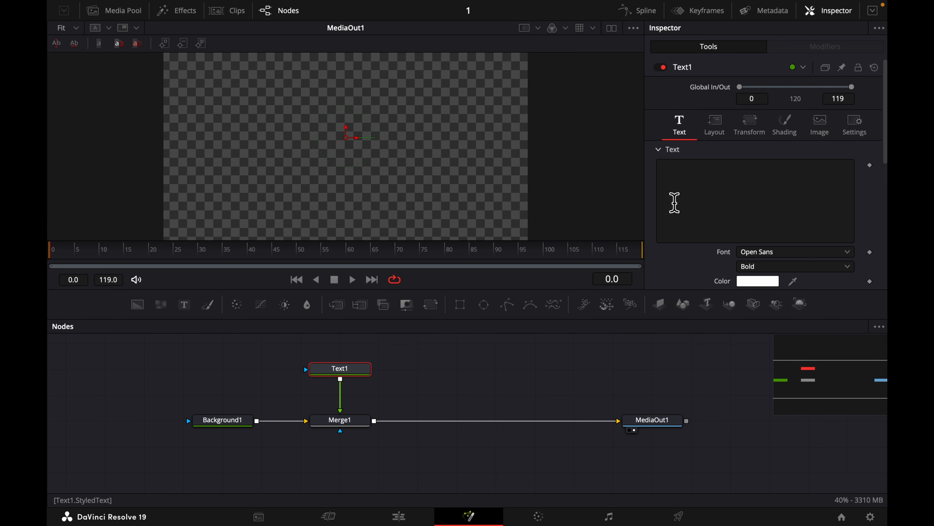
pyautogui.click(689, 177)
pyautogui.write('0')
pyautogui.press('Return')
pyautogui.write('1')
pyautogui.press('Return')
pyautogui.write('2')
pyautogui.press('Return')
pyautogui.write('3')
pyautogui.press('Return')
pyautogui.write('4')
pyautogui.press('Return')
pyautogui.write('5')
pyautogui.press('Return')
pyautogui.write('6')
pyautogui.press('Return')
pyautogui.write('7')
pyautogui.press('Return')
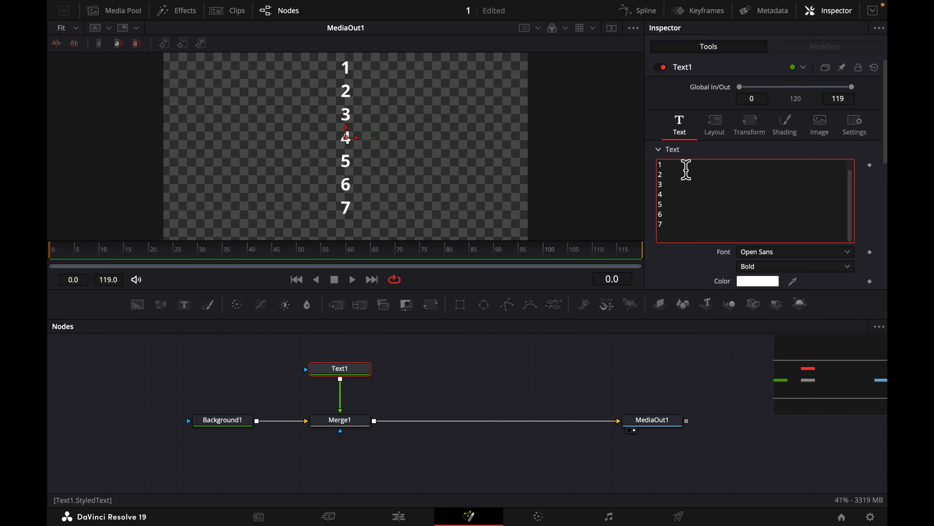
pyautogui.write('8')
pyautogui.press('Return')
pyautogui.write('9')
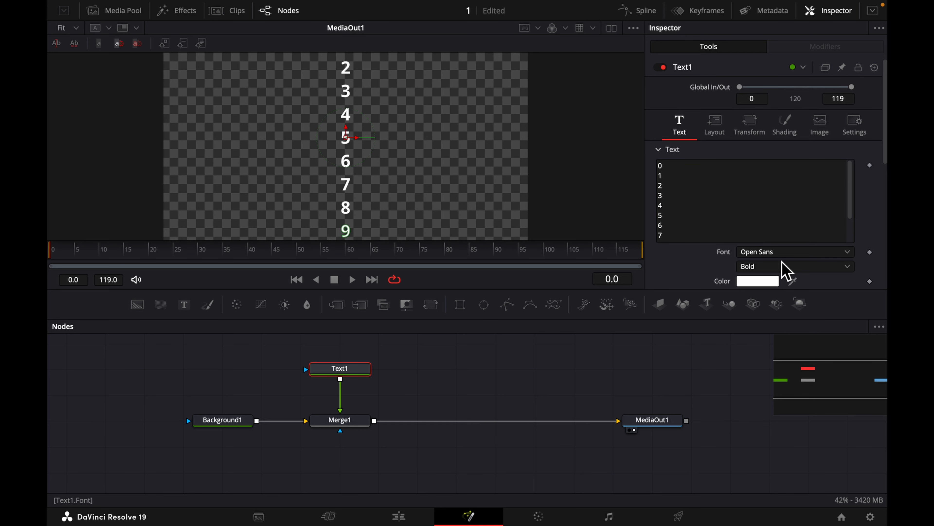
# - Change the font of the digits in Text1 to Optima
pyautogui.click(812, 254)
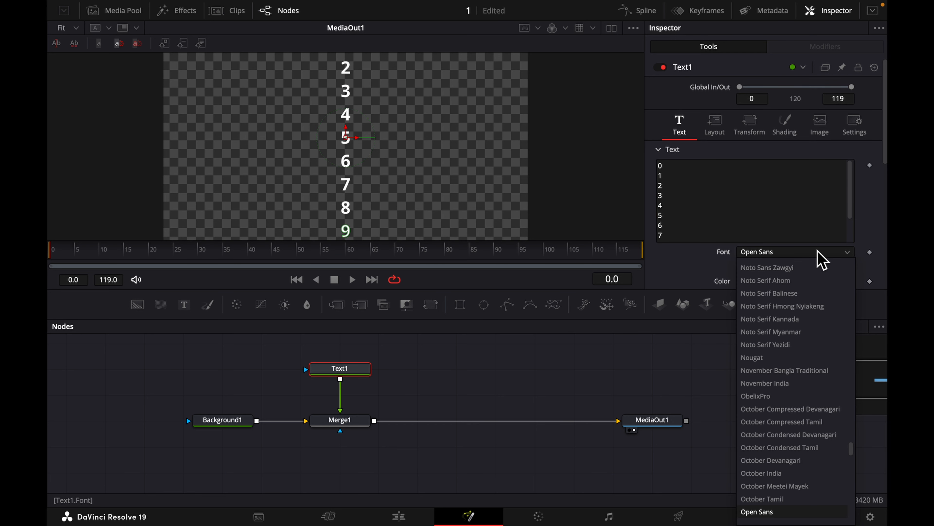
pyautogui.press('Down')
pyautogui.press('Return')
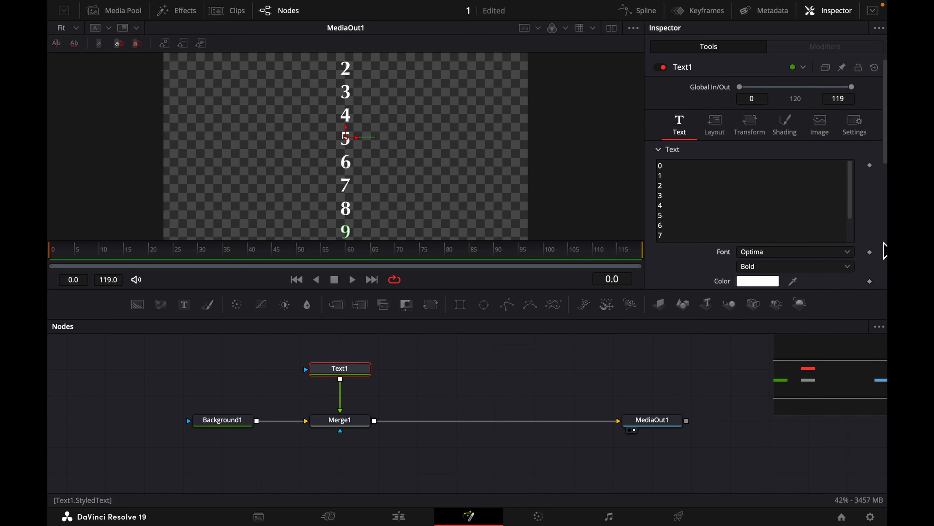
# - Set Text1's line spacing to 0.769 so all ten digits fit within the frame
pyautogui.scroll(-5, 869, 243)
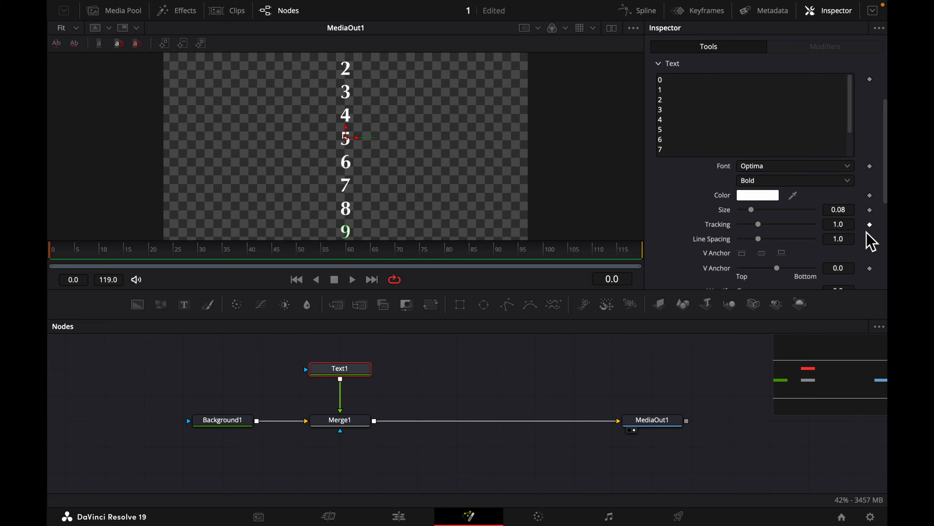
pyautogui.moveTo(849, 240); pyautogui.dragTo(724, 221)
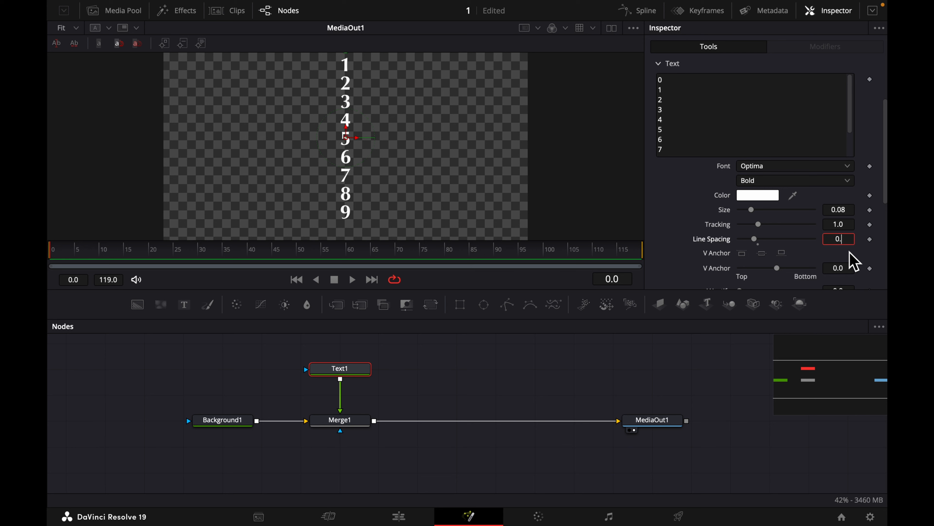
pyautogui.press('Tab')
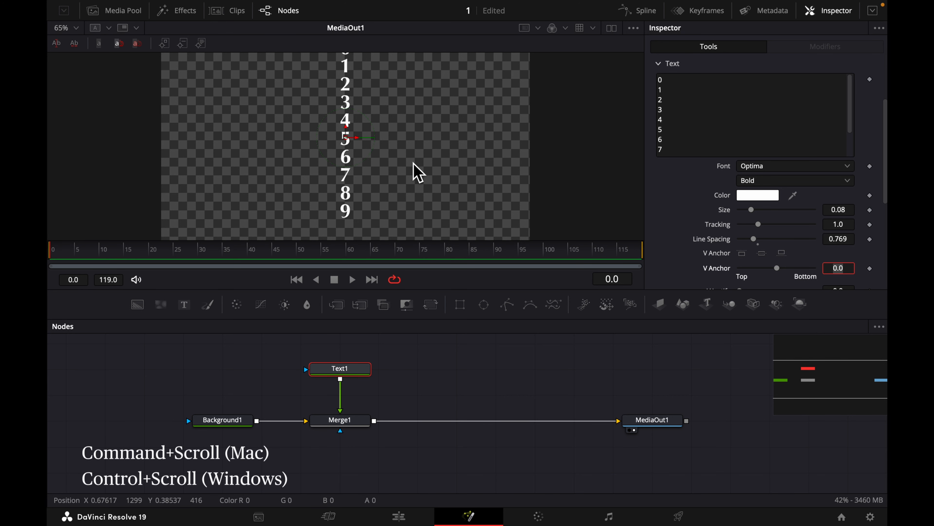
pyautogui.scroll(-3, 411, 162)
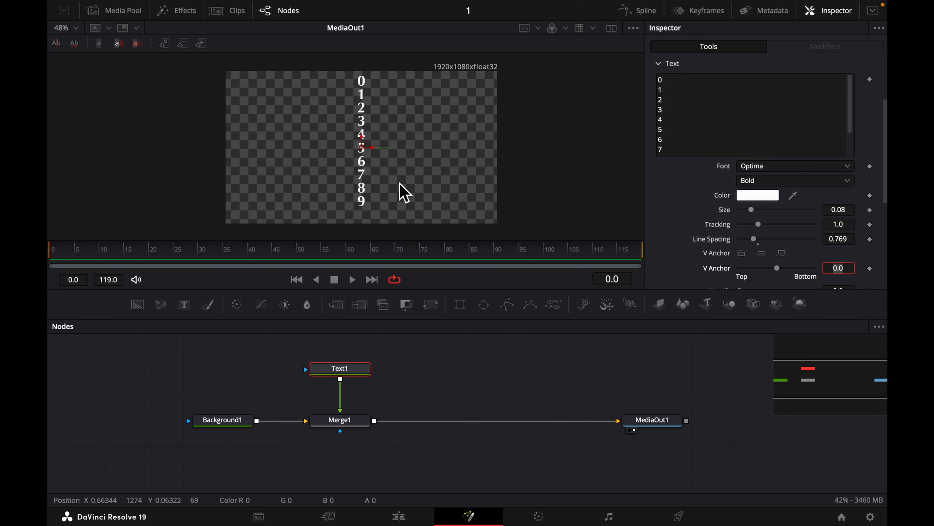
# - Shift the digit column into the left half of the frame by lowering Merge1's Center X
pyautogui.click(352, 430)
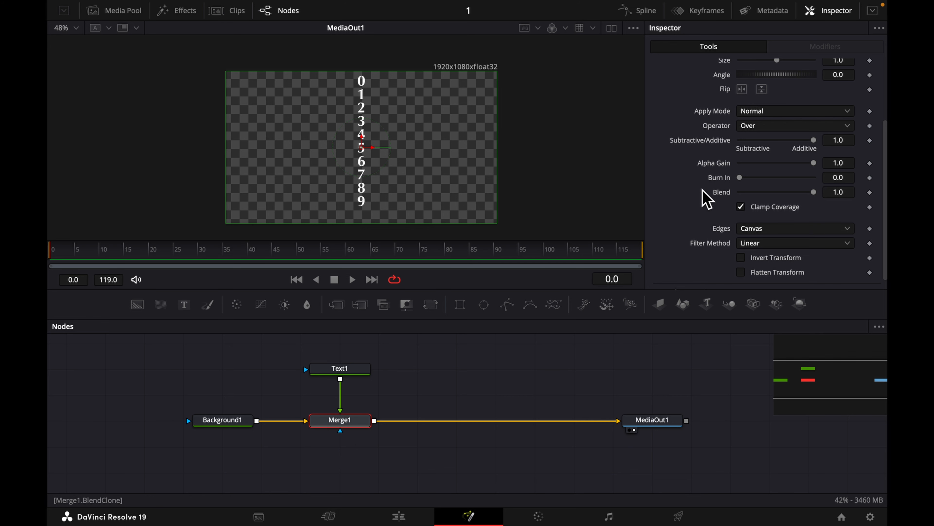
pyautogui.scroll(3, 707, 198)
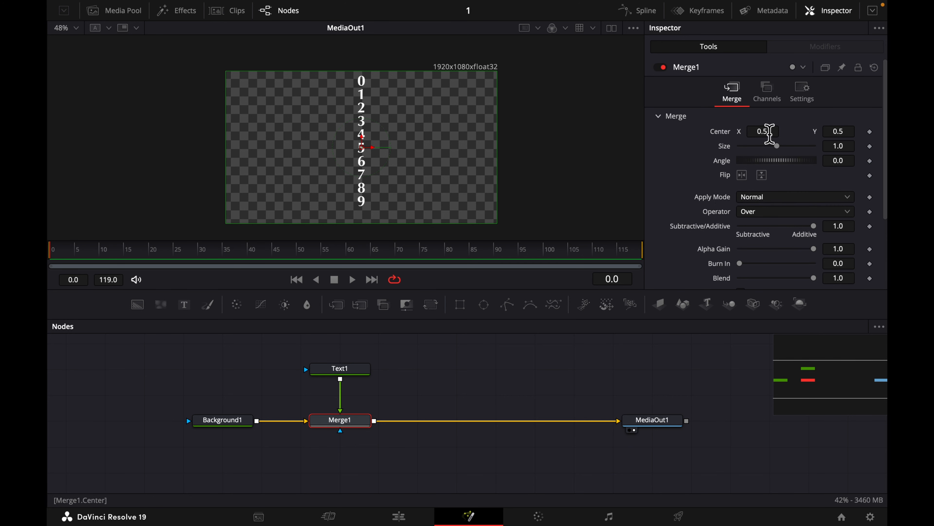
pyautogui.moveTo(770, 134); pyautogui.dragTo(661, 134)
# - Mask Text1 with a Rectangle about 0.07 wide and 0.112 high, framing only the digit 5
pyautogui.click(359, 404)
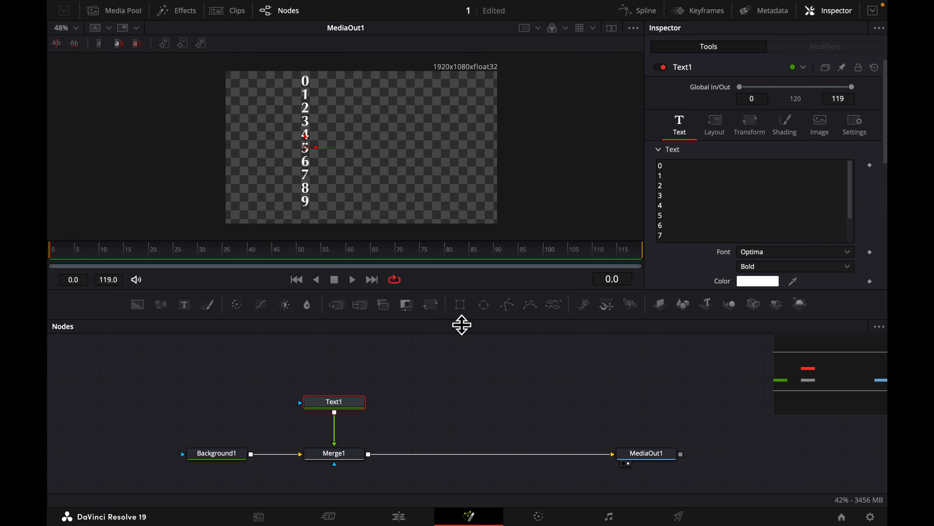
pyautogui.click(461, 305)
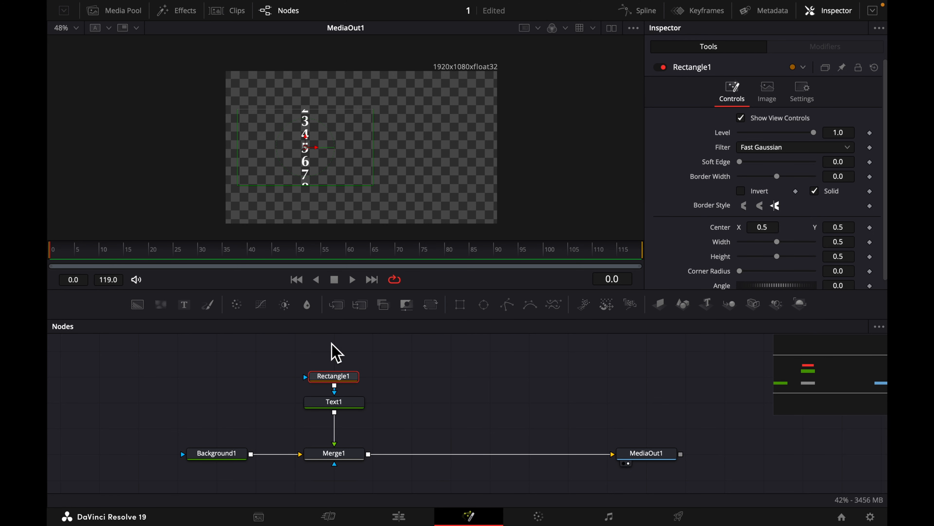
pyautogui.moveTo(374, 186); pyautogui.dragTo(317, 163)
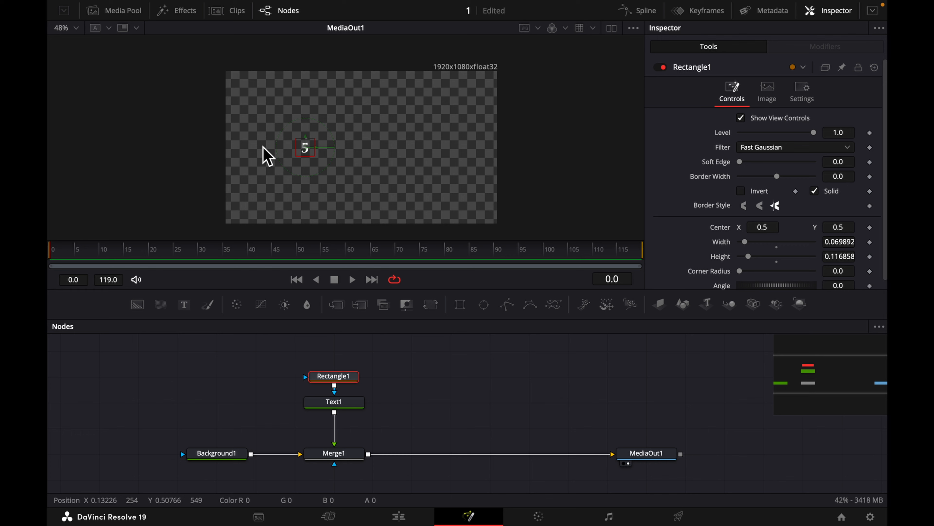
pyautogui.scroll(6, 268, 154)
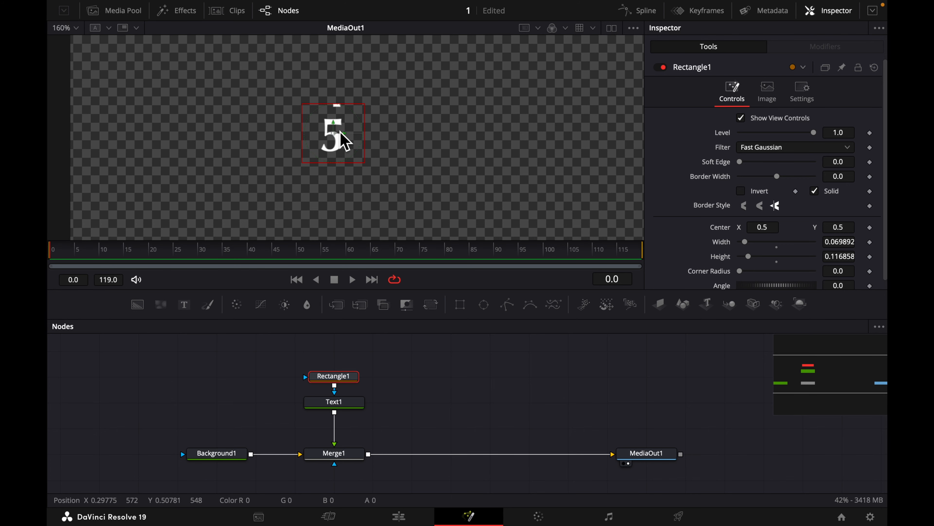
pyautogui.moveTo(335, 137); pyautogui.dragTo(333, 172)
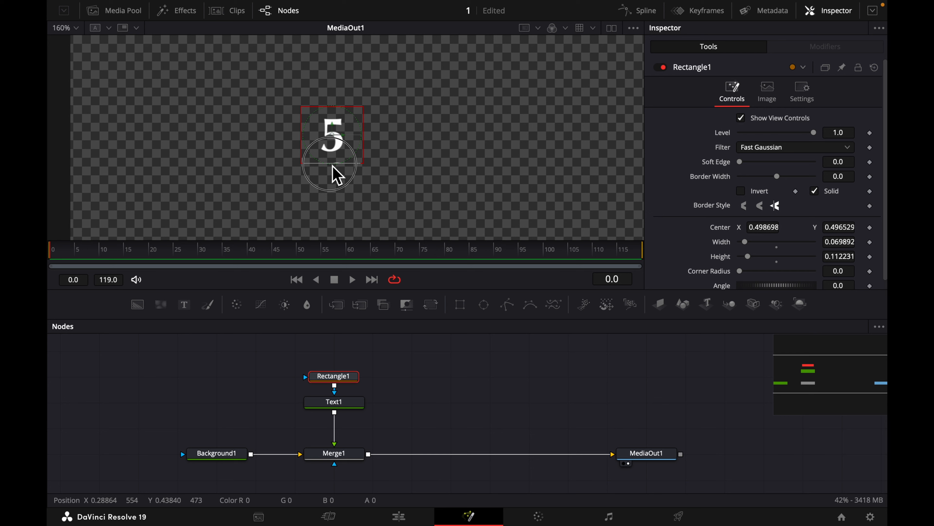
# - Keyframe Text1's character offset at frame 0 with Offset Y at -0.246, framing the digit 0
pyautogui.click(349, 406)
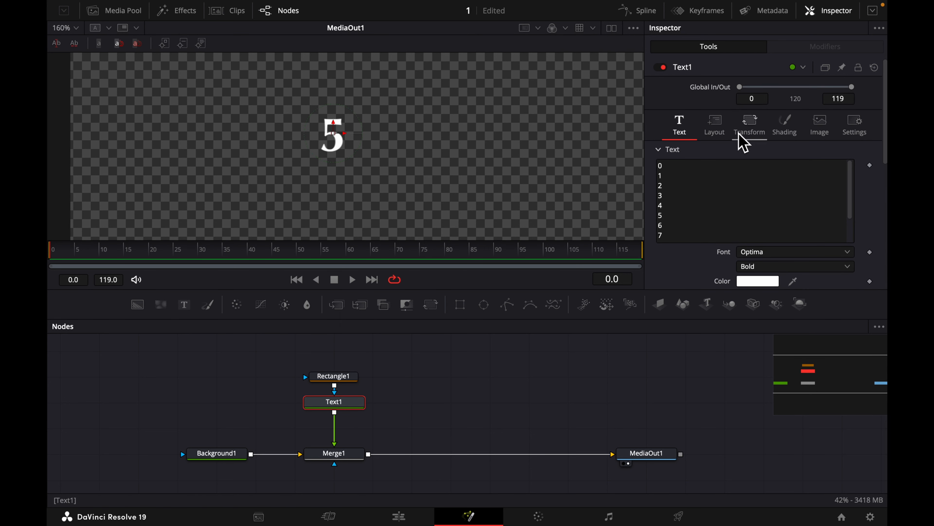
pyautogui.click(753, 137)
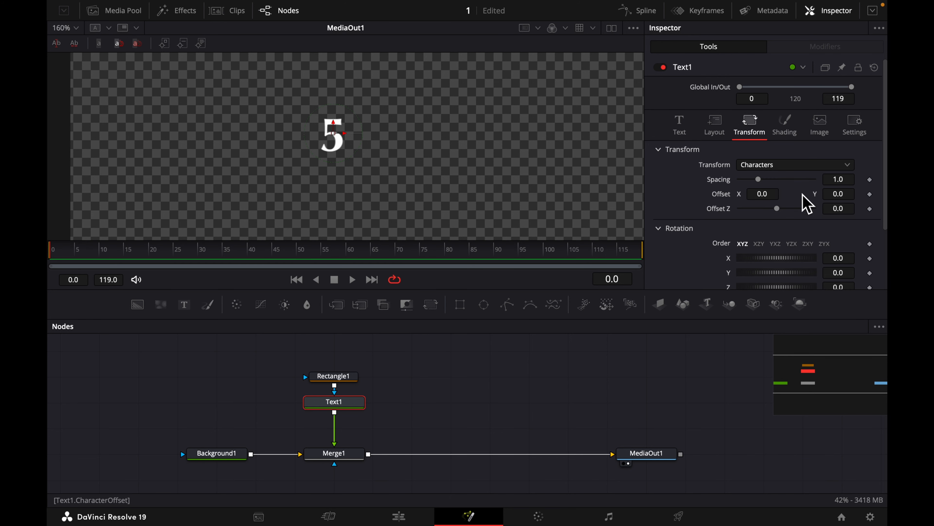
pyautogui.click(871, 194)
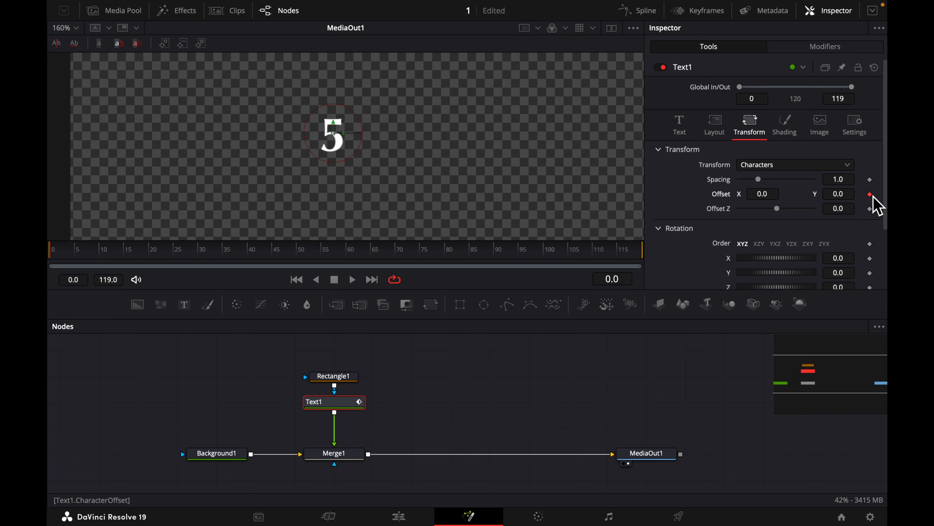
pyautogui.moveTo(839, 199); pyautogui.dragTo(311, 223)
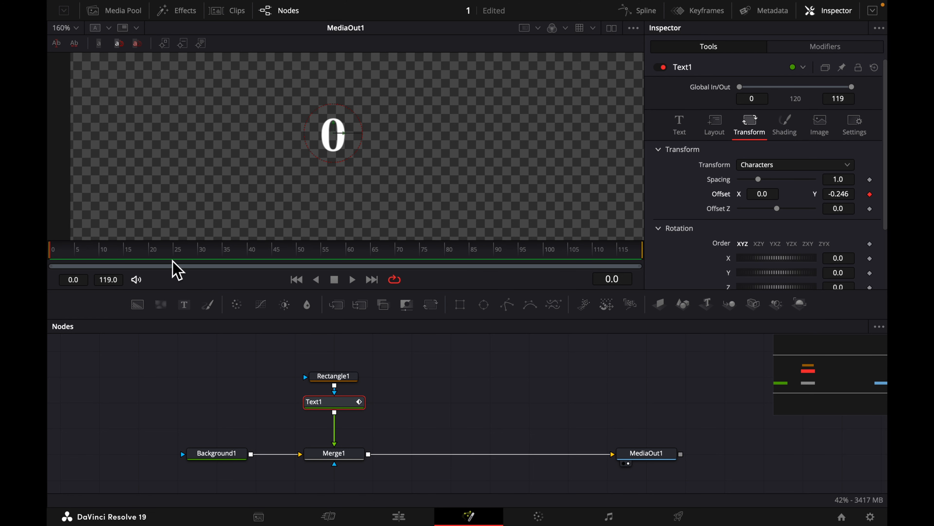
# - Set Text1's Offset Y to 0.198 at frame 30, framing the digit 9, and play the animation from the start
pyautogui.click(202, 253)
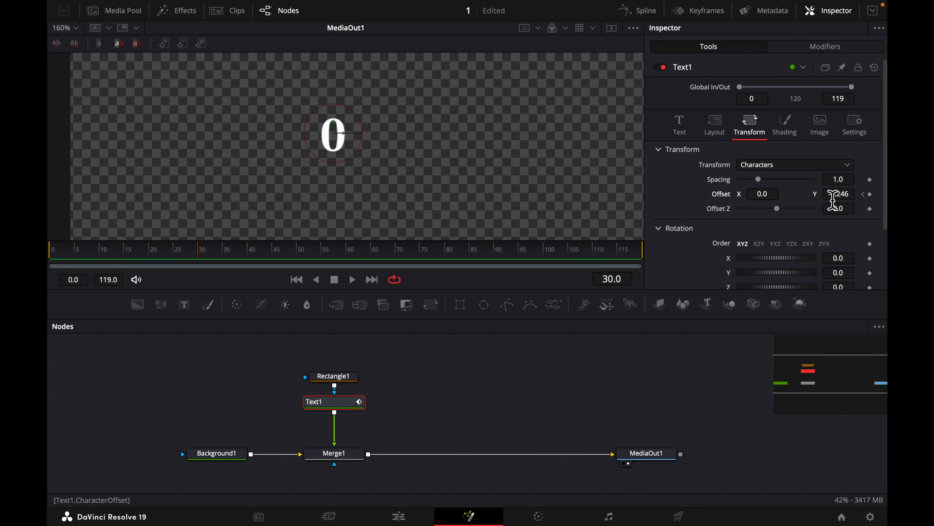
pyautogui.moveTo(844, 201)
pyautogui.mouseDown()
pyautogui.moveTo(471, 192)
pyautogui.moveTo(688, 229)
pyautogui.moveTo(849, 204)
pyautogui.mouseUp()
pyautogui.click(50, 253)
pyautogui.press('space')
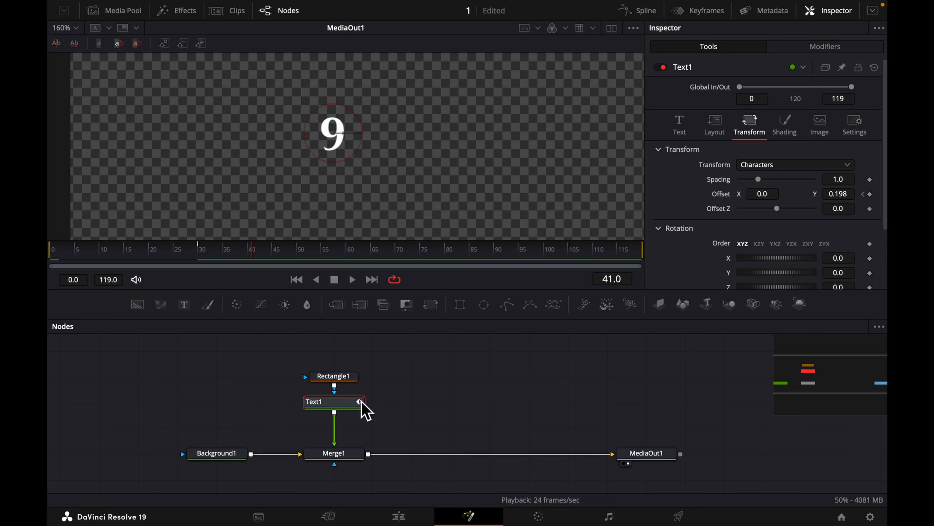
# - Open the Spline editor for Text1 using the Show All display option
pyautogui.click(334, 407)
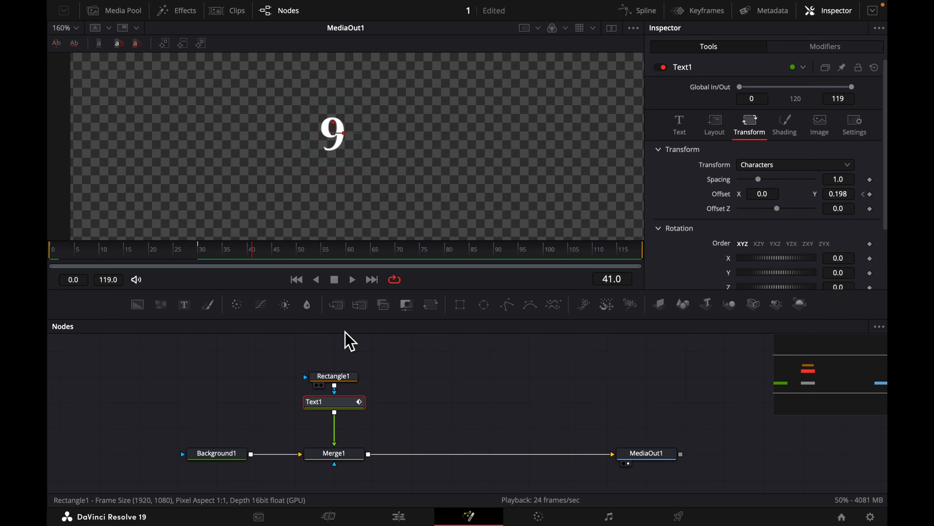
pyautogui.click(646, 18)
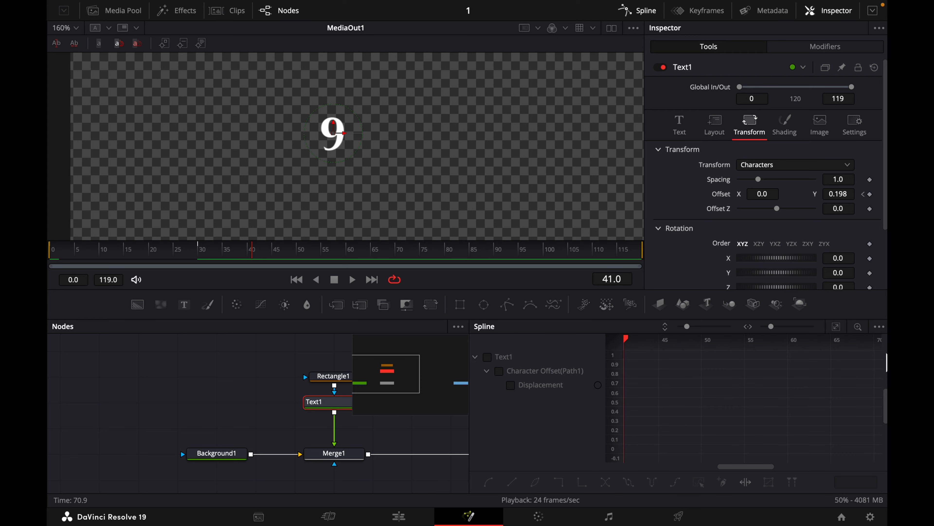
pyautogui.click(879, 327)
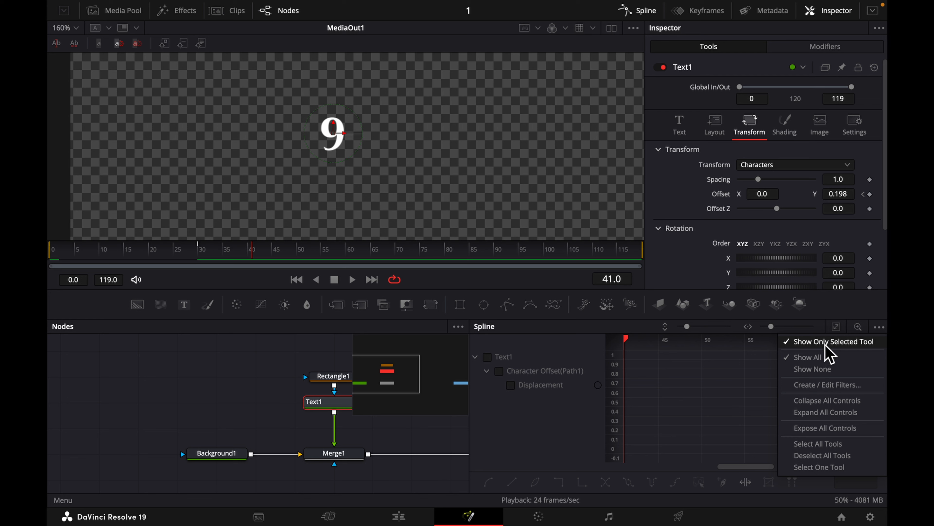
pyautogui.click(807, 356)
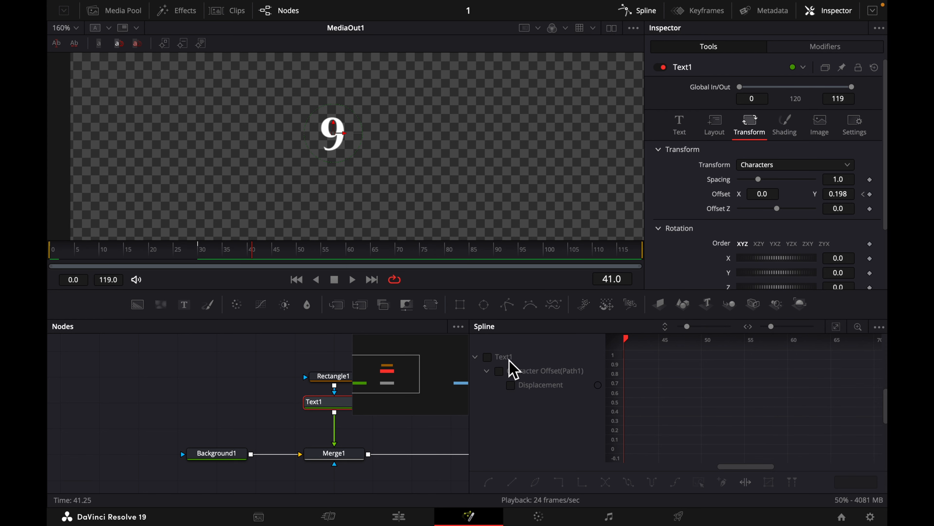
# - Show Text1's Displacement curve fitted to the graph, select both keyframes and smooth them
pyautogui.click(487, 356)
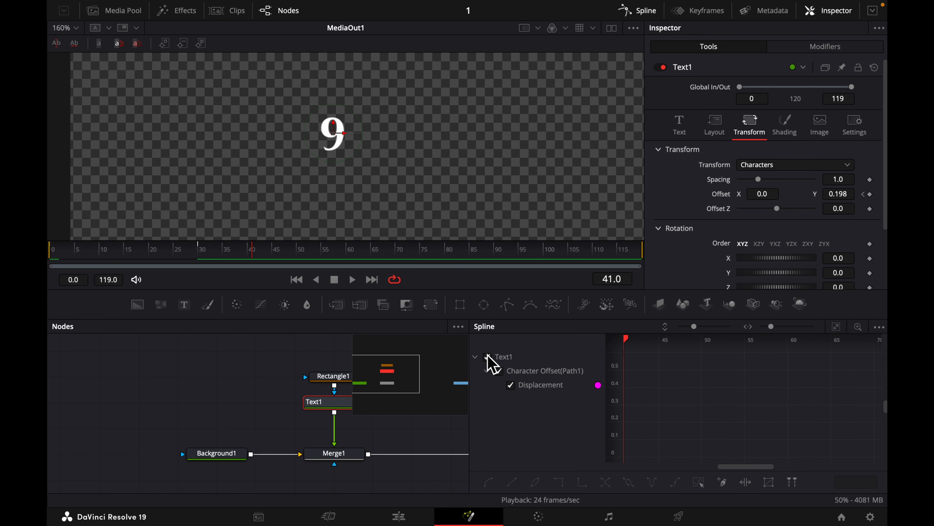
pyautogui.click(837, 328)
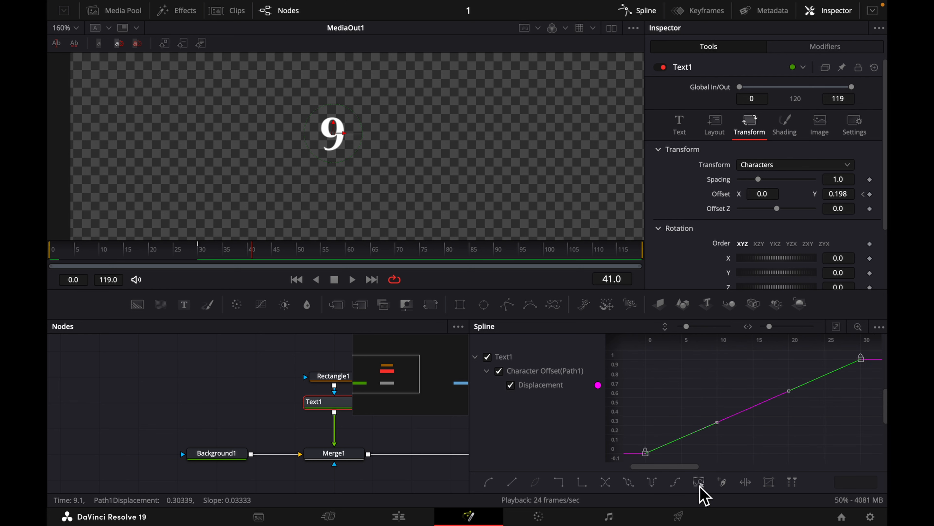
pyautogui.press('s')
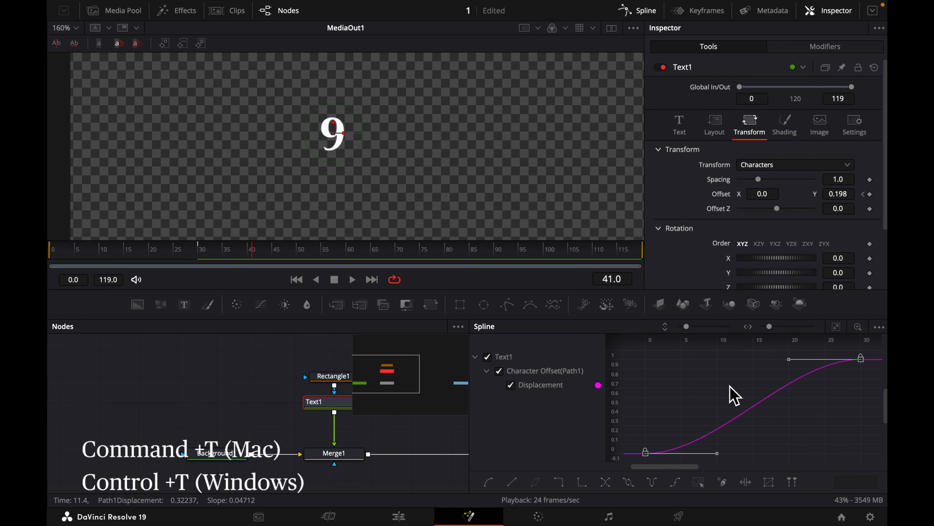
# - Set the Text1 curve's Ease In to 100 and Ease Out to 0, and play the animation from the start
pyautogui.hotkey('ctrl', 't')
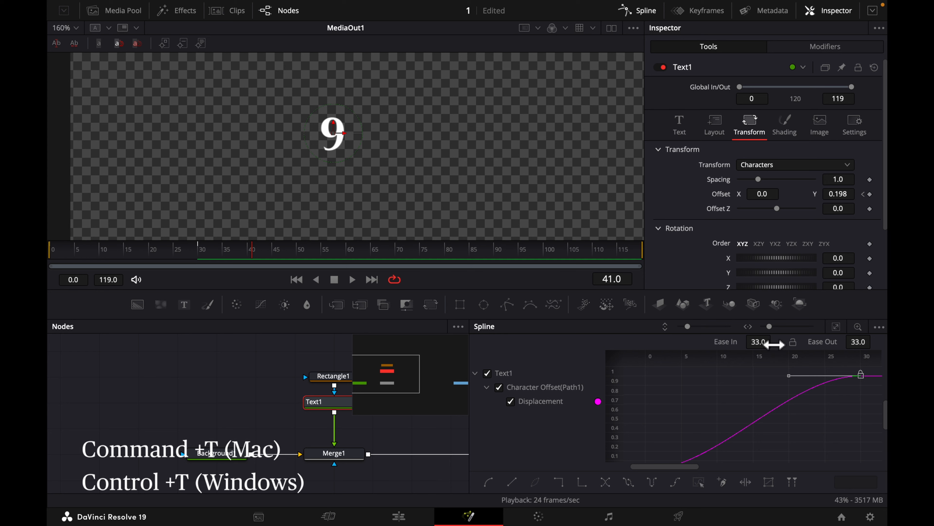
pyautogui.moveTo(773, 344)
pyautogui.mouseDown()
pyautogui.moveTo(794, 344)
pyautogui.moveTo(770, 351)
pyautogui.mouseUp()
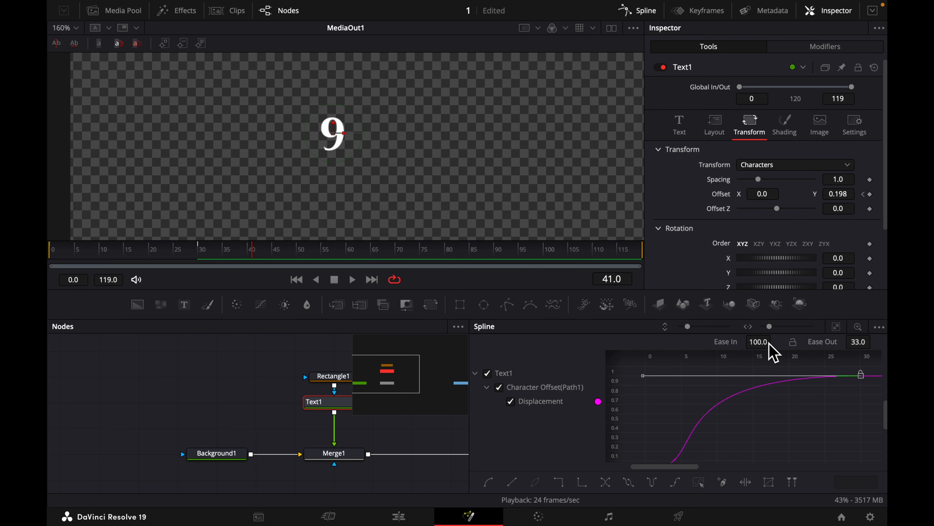
pyautogui.moveTo(857, 347); pyautogui.dragTo(428, 435)
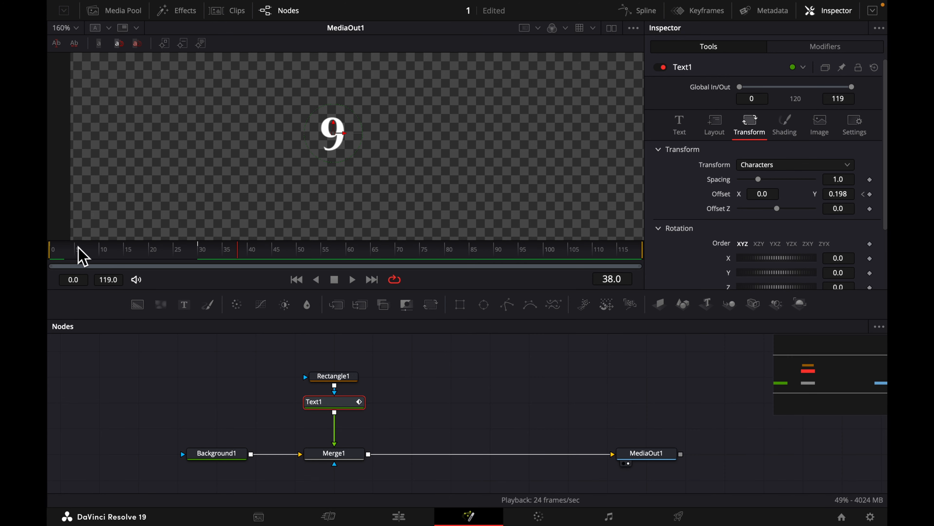
pyautogui.moveTo(72, 245); pyautogui.dragTo(50, 246)
pyautogui.press('space')
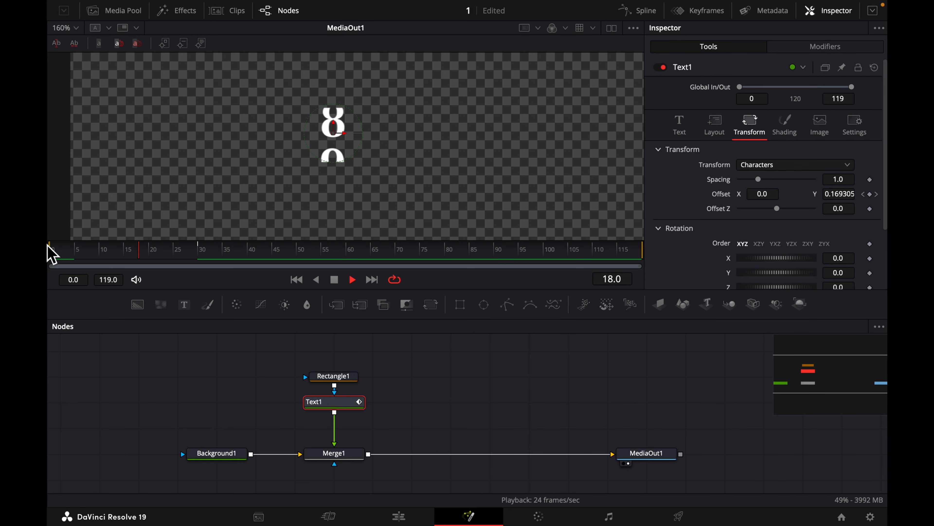
pyautogui.press('space')
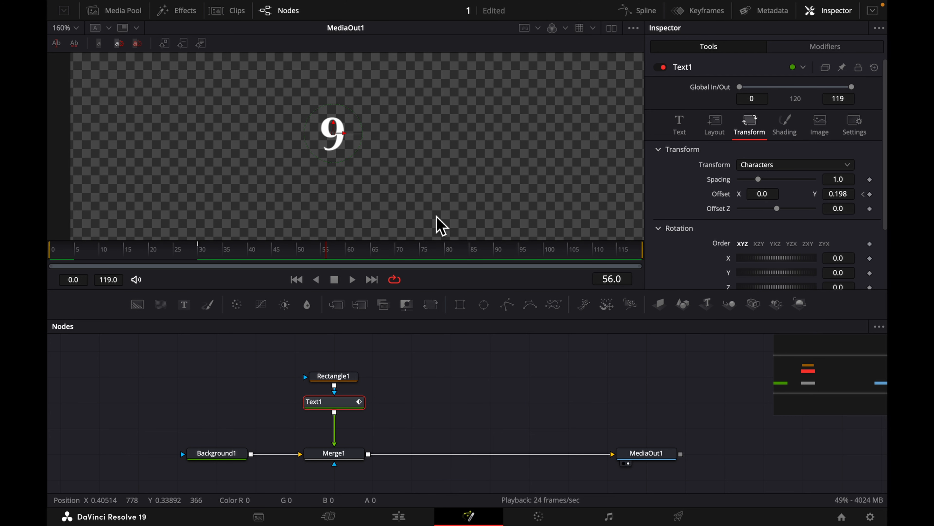
# - Enable Motion Blur on Text1 with a Quality of 10 and play the animation from the start
pyautogui.click(857, 135)
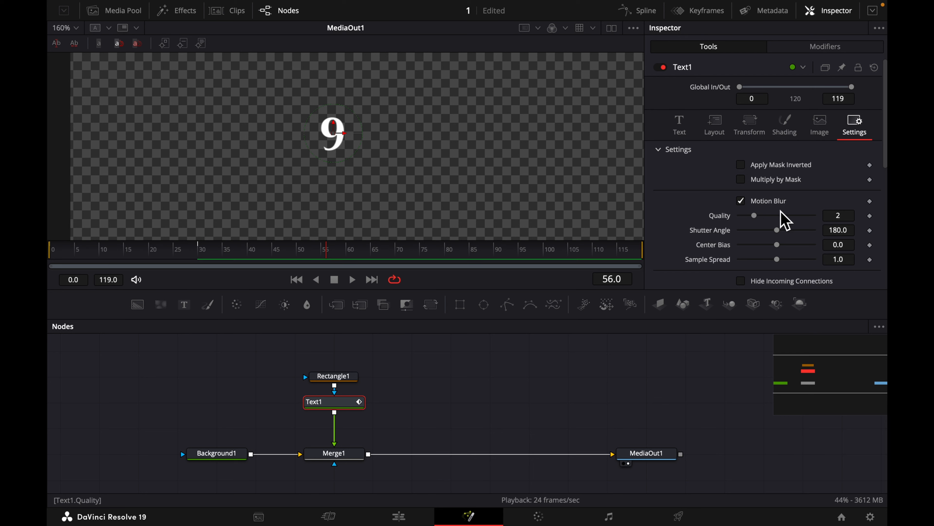
pyautogui.moveTo(774, 216); pyautogui.dragTo(814, 217)
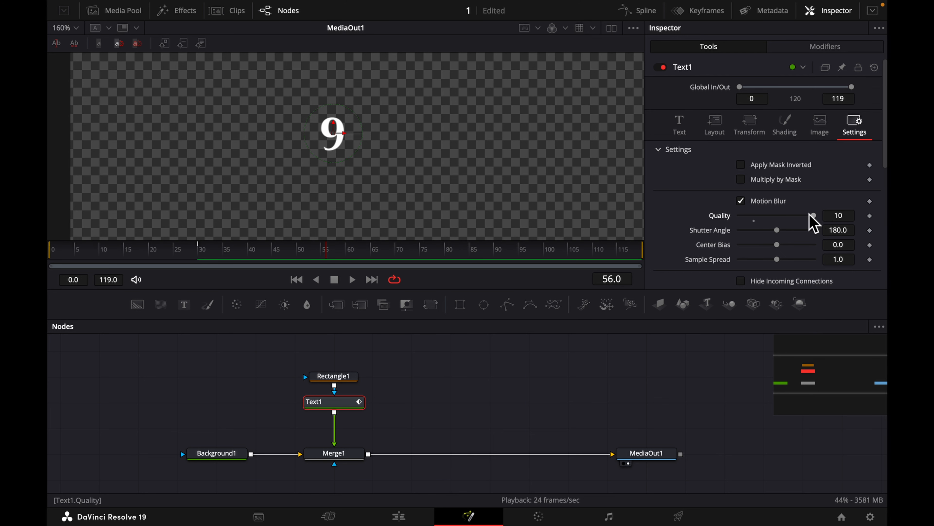
pyautogui.click(49, 254)
pyautogui.press('space')
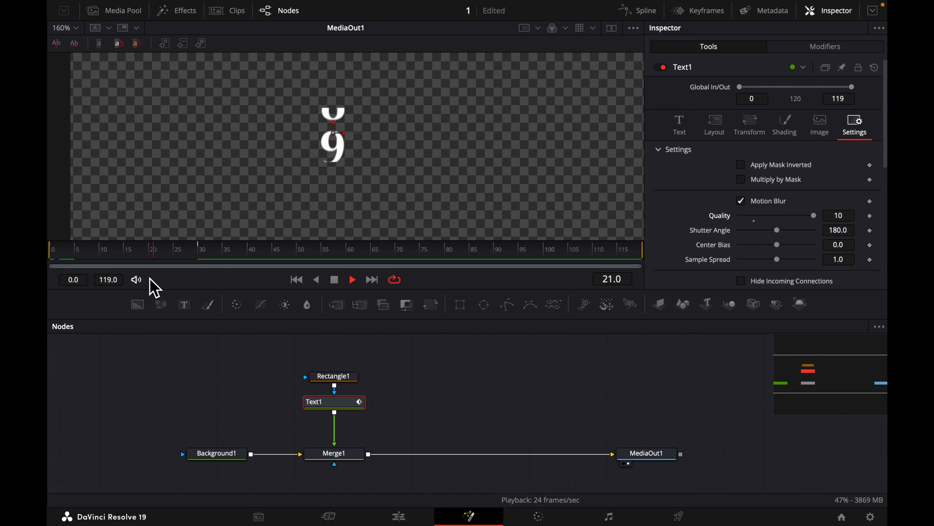
pyautogui.press('space')
# - Duplicate Text1 together with its Rectangle1 mask and merge the copy into the composition after Merge1
pyautogui.hscroll(2, 386, 451)
pyautogui.moveTo(285, 355); pyautogui.dragTo(355, 415)
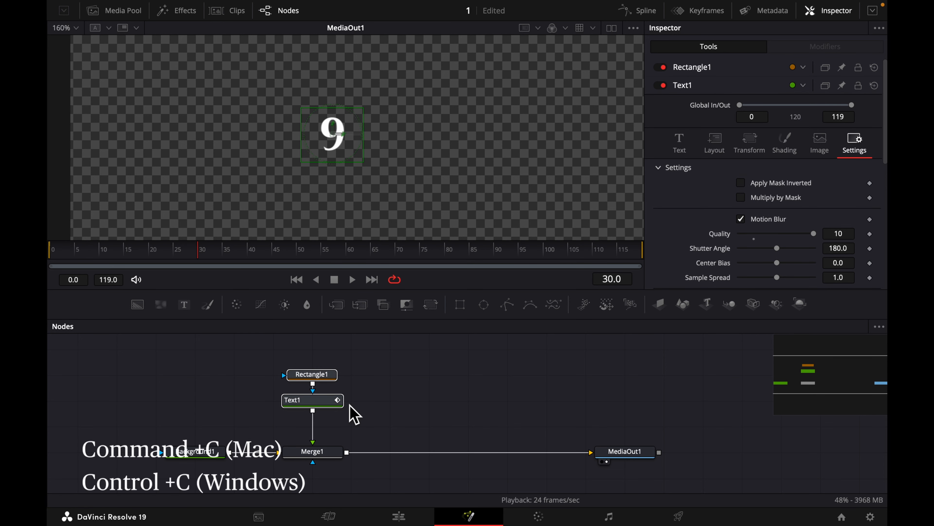
pyautogui.click(396, 377)
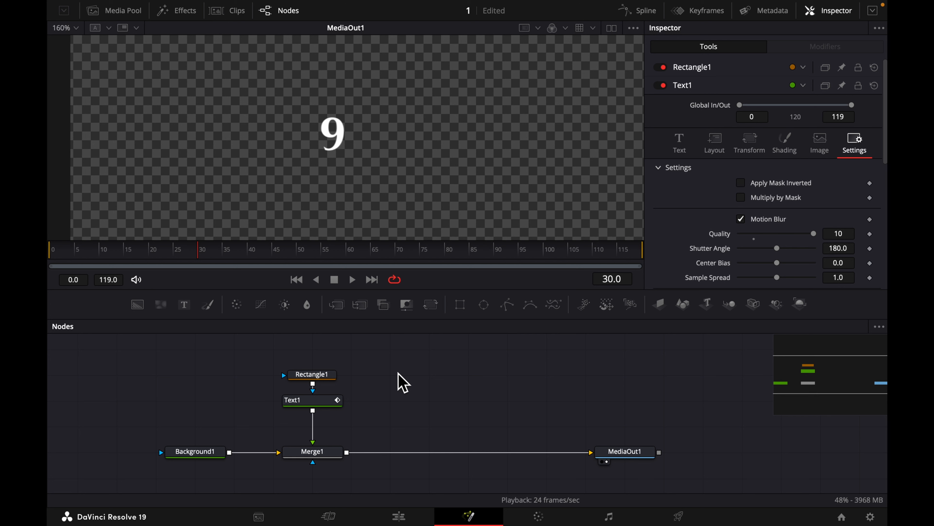
pyautogui.hotkey('ctrl', 'v')
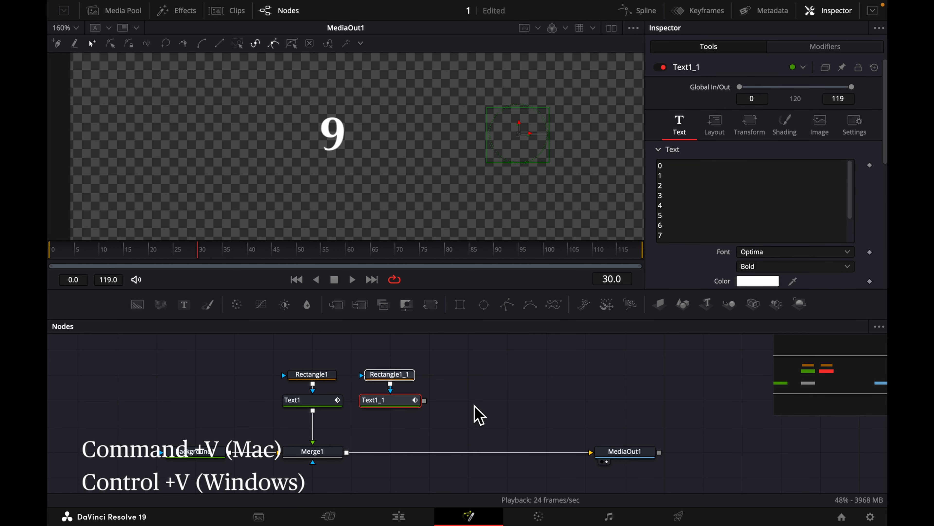
pyautogui.click(478, 414)
pyautogui.moveTo(425, 401); pyautogui.dragTo(351, 465)
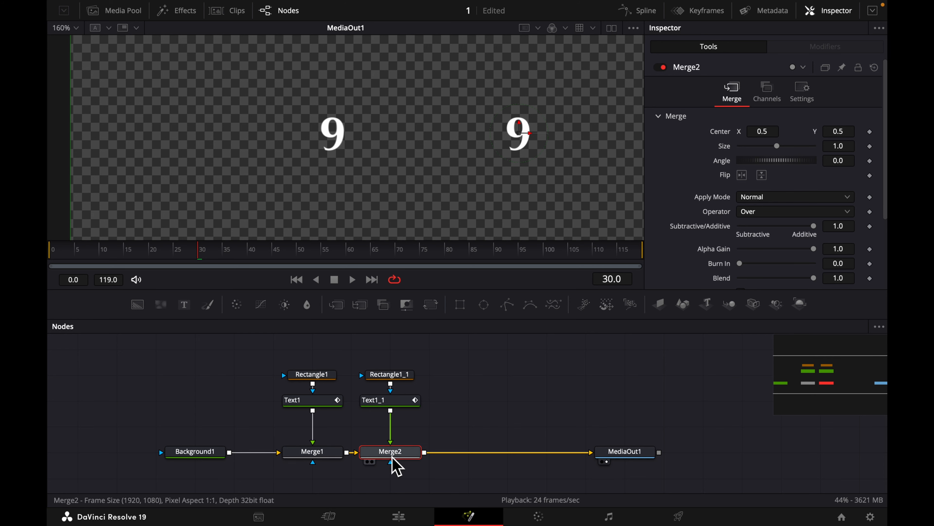
# - Set Merge2's Center X to 0.258, placing the duplicated digit just before the original, and play the animation
pyautogui.scroll(-5, 447, 161)
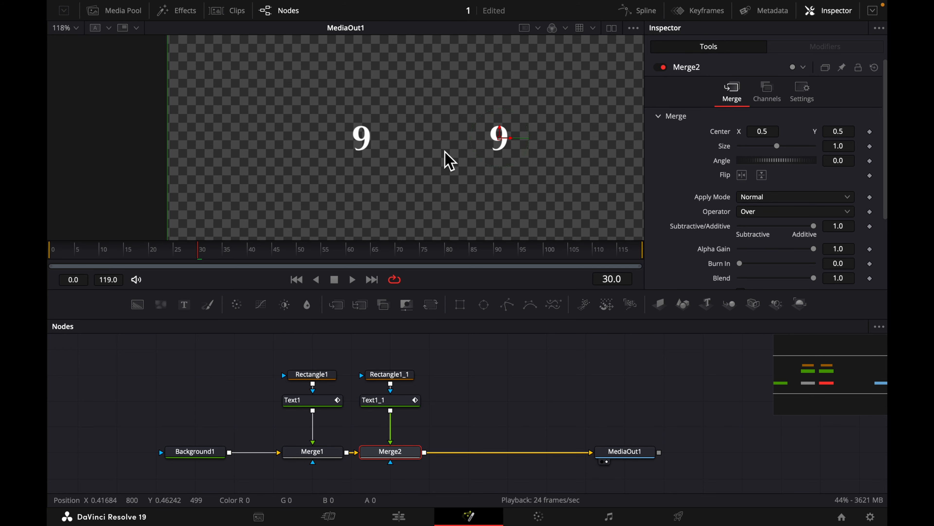
pyautogui.scroll(2, 445, 161)
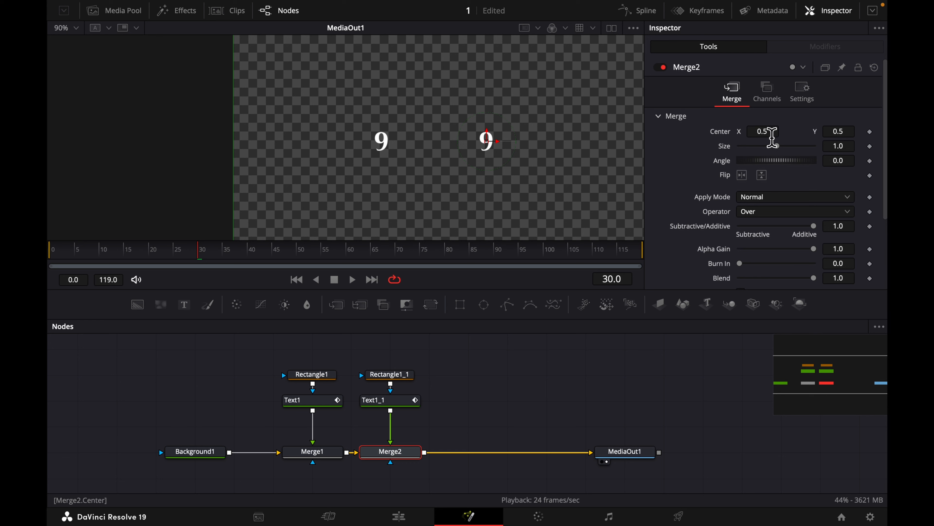
pyautogui.moveTo(761, 131); pyautogui.dragTo(625, 131)
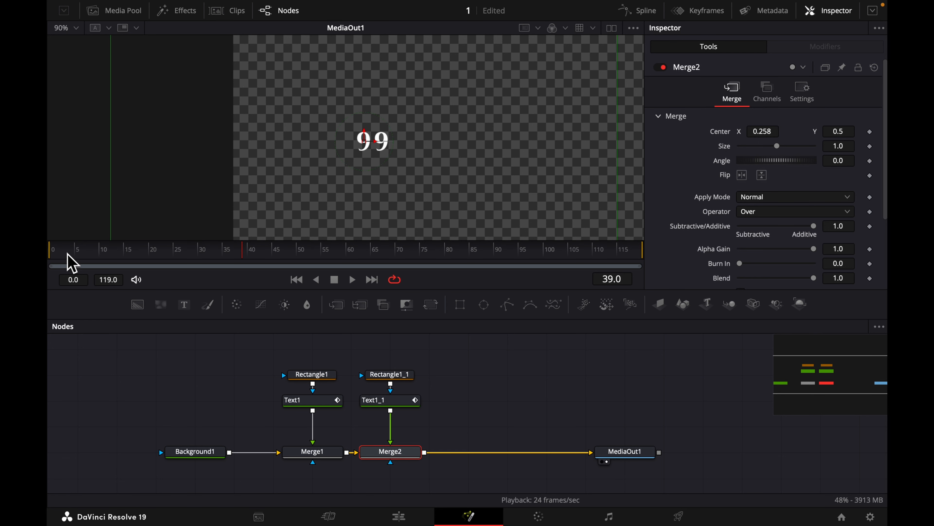
pyautogui.moveTo(71, 262); pyautogui.dragTo(50, 261)
pyautogui.press('space')
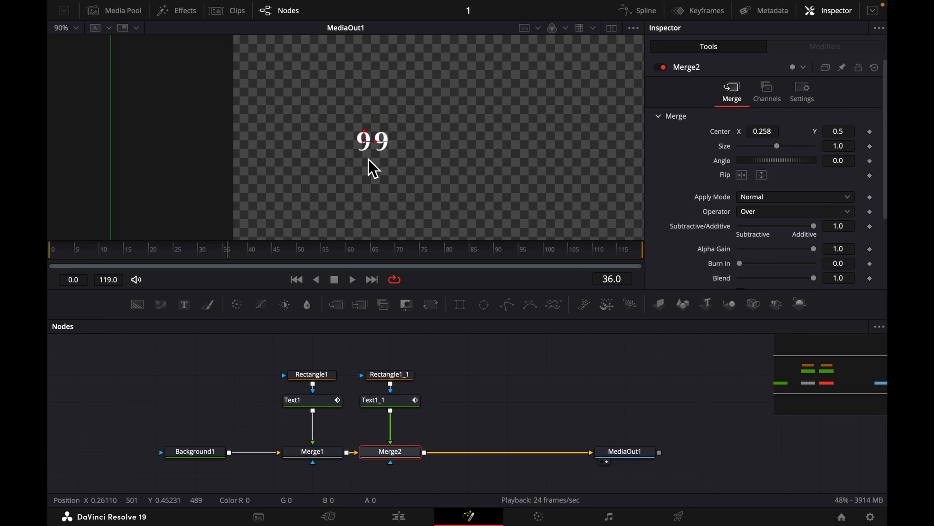
# - Remove the keyframed character offset animation from Text1_1
pyautogui.click(402, 404)
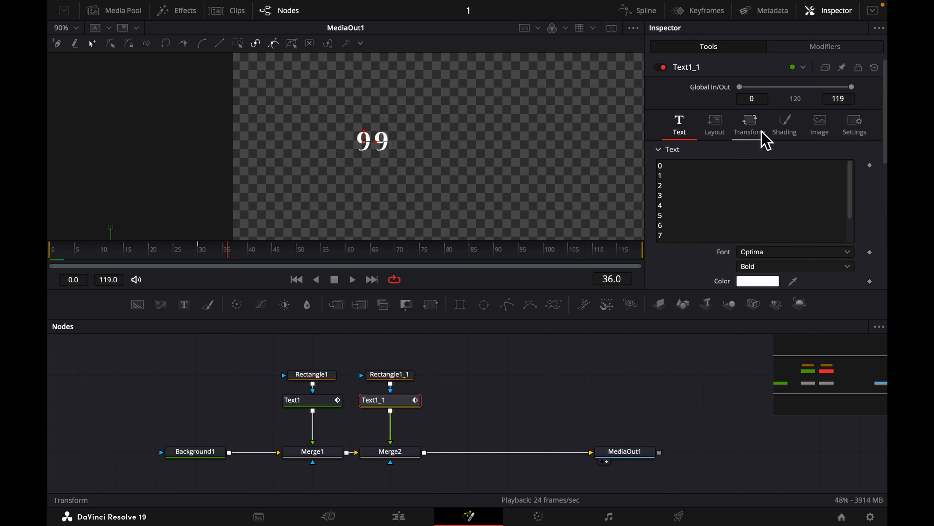
pyautogui.click(753, 136)
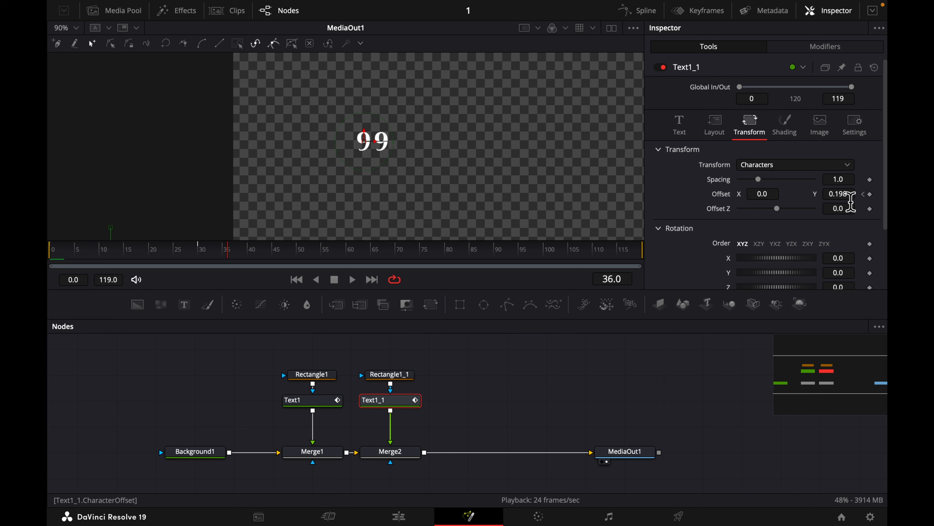
pyautogui.hotkey('ctrl', 'z')
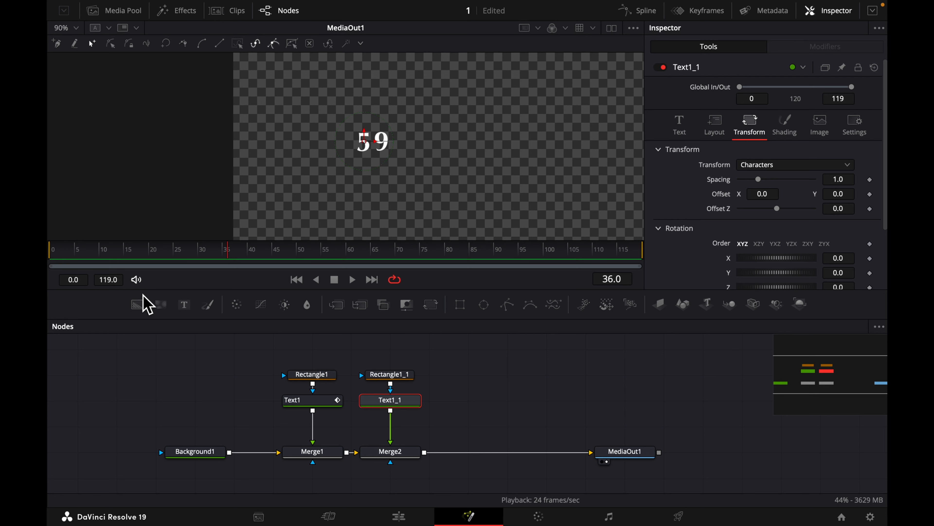
# - Keyframe Text1_1's character offset at frame 0 with Offset Y adjusted to frame the digit 9
pyautogui.click(52, 254)
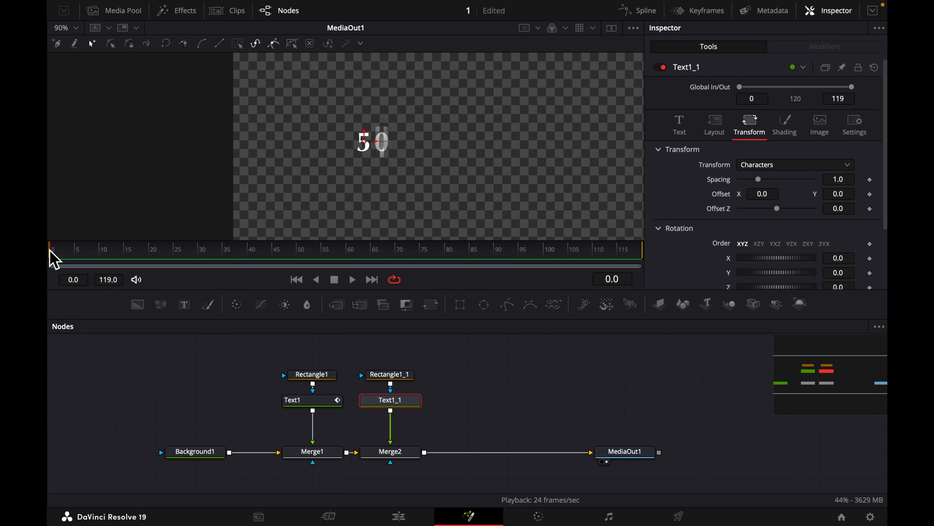
pyautogui.click(870, 194)
pyautogui.moveTo(842, 199); pyautogui.dragTo(515, 203)
# - Set Text1_1's Offset Y to -0.247 at frame 30, framing the digit 0, and play the animation from the start
pyautogui.click(202, 254)
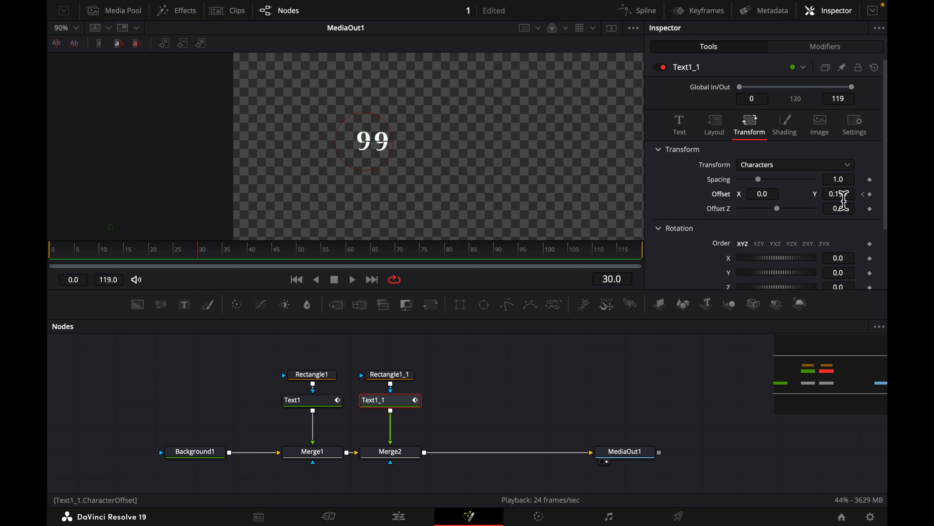
pyautogui.moveTo(837, 194); pyautogui.dragTo(552, 193)
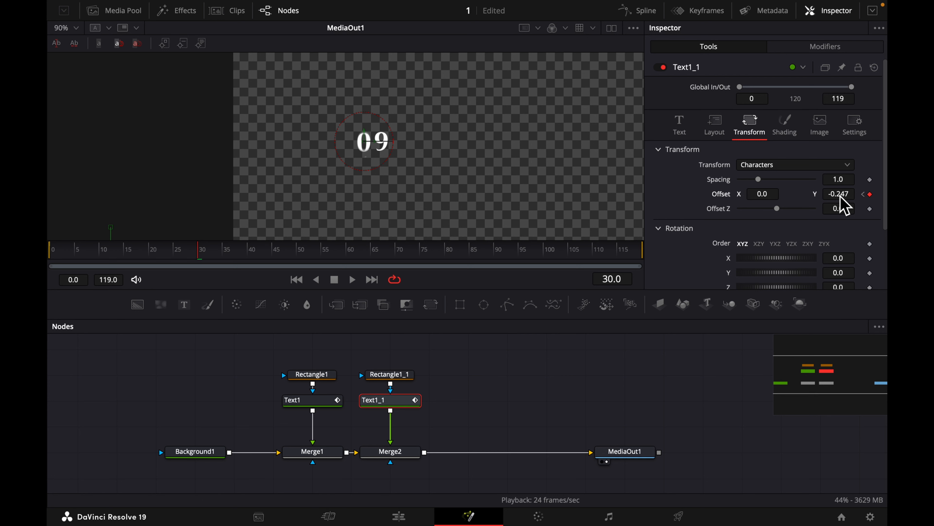
pyautogui.moveTo(342, 254); pyautogui.dragTo(50, 267)
pyautogui.press('space')
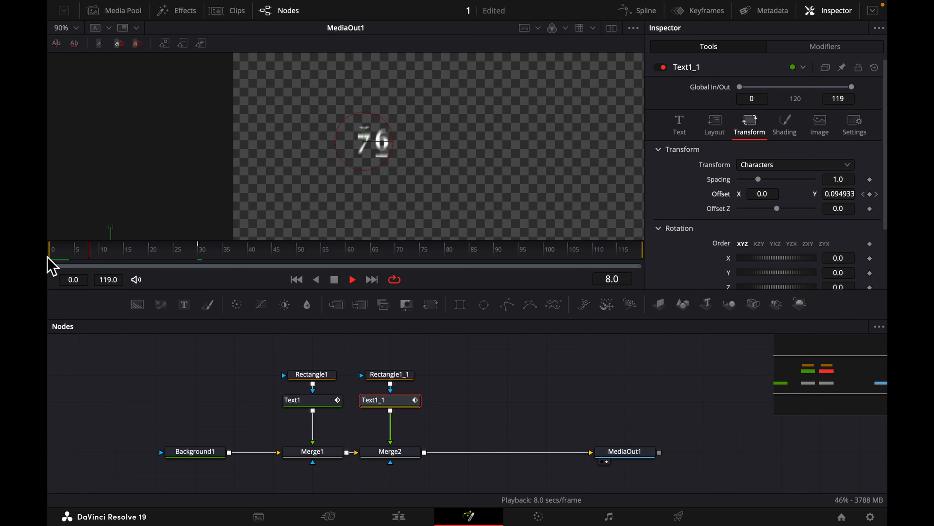
pyautogui.press('space')
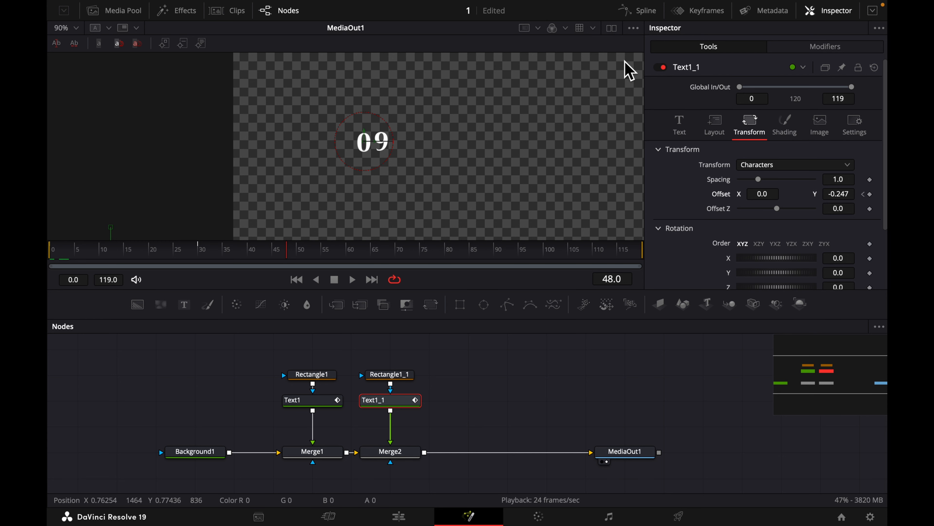
# - Open the Spline editor for Text1_1, fit its Displacement curve in view and smooth both keyframes
pyautogui.click(649, 15)
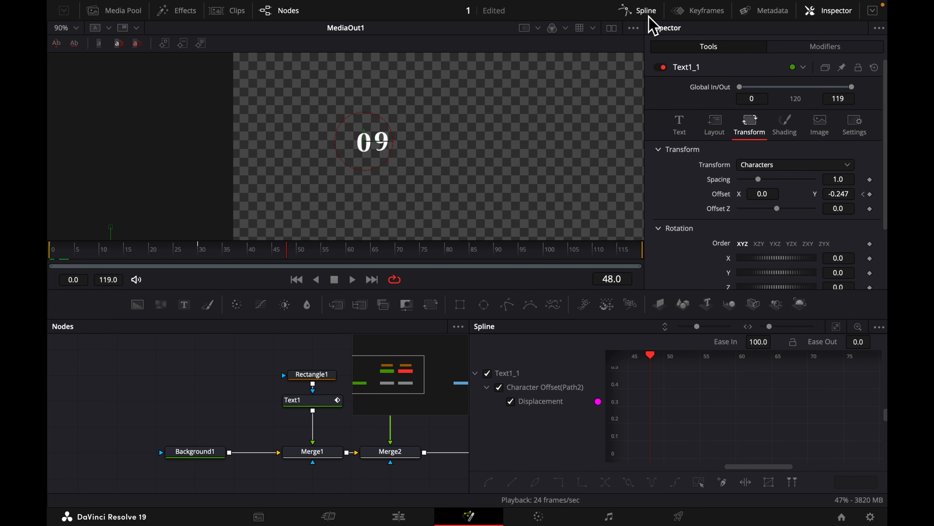
pyautogui.click(838, 329)
pyautogui.click(700, 482)
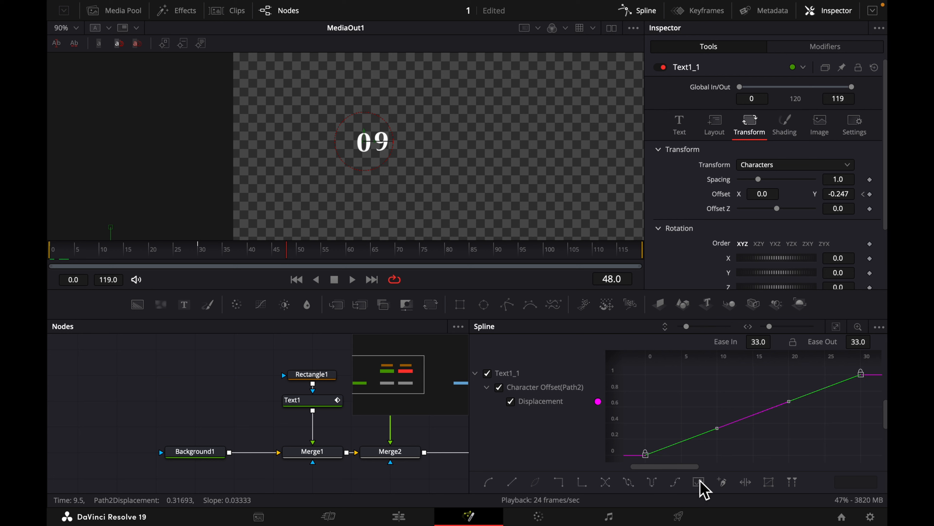
pyautogui.press('f')
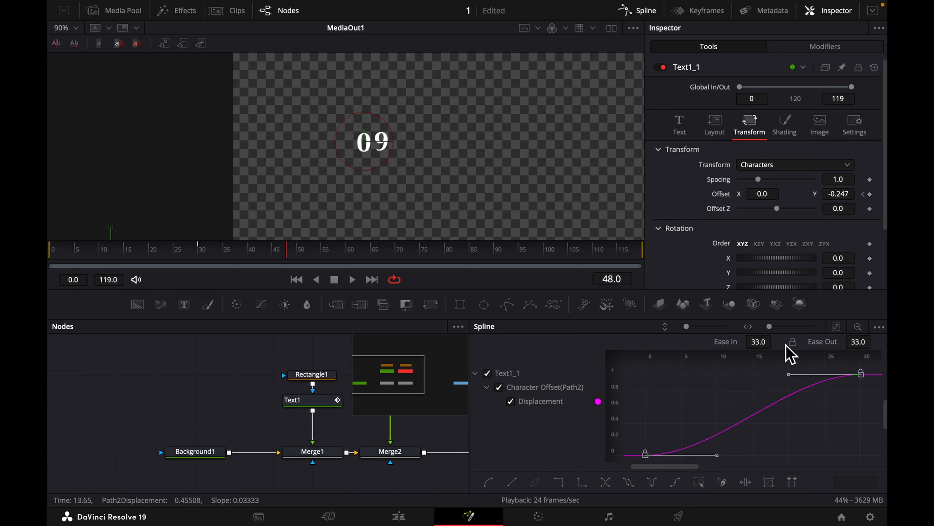
# - Set the Text1_1 curve's Ease In to 100 and Ease Out to 0, preview the animation and close the Spline editor
pyautogui.moveTo(769, 345)
pyautogui.mouseDown()
pyautogui.moveTo(667, 330)
pyautogui.moveTo(463, 259)
pyautogui.moveTo(784, 348)
pyautogui.mouseUp()
pyautogui.moveTo(853, 347); pyautogui.dragTo(133, 349)
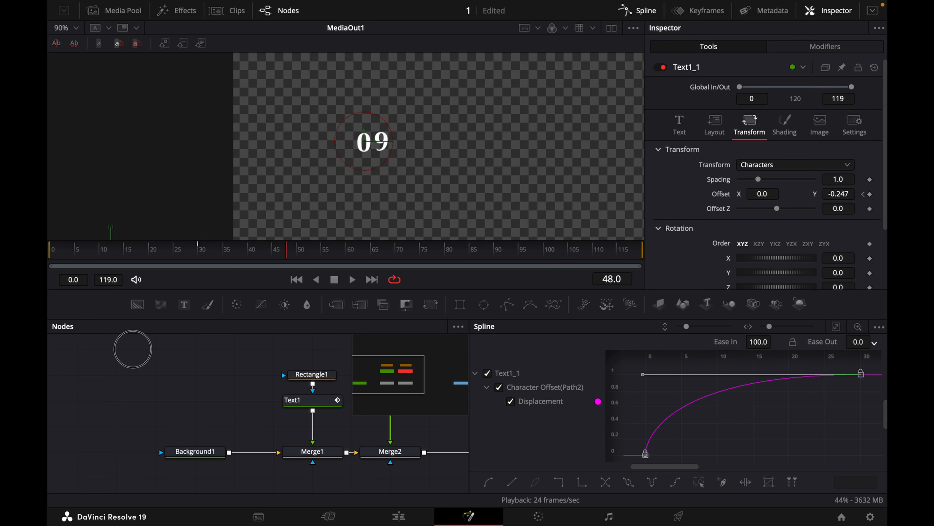
pyautogui.click(51, 258)
pyautogui.press('space')
pyautogui.press('space')
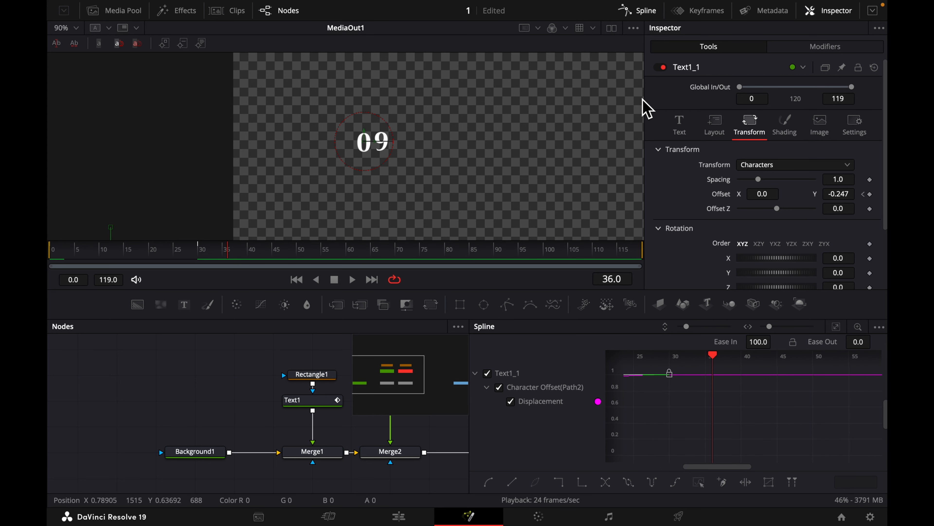
pyautogui.click(649, 17)
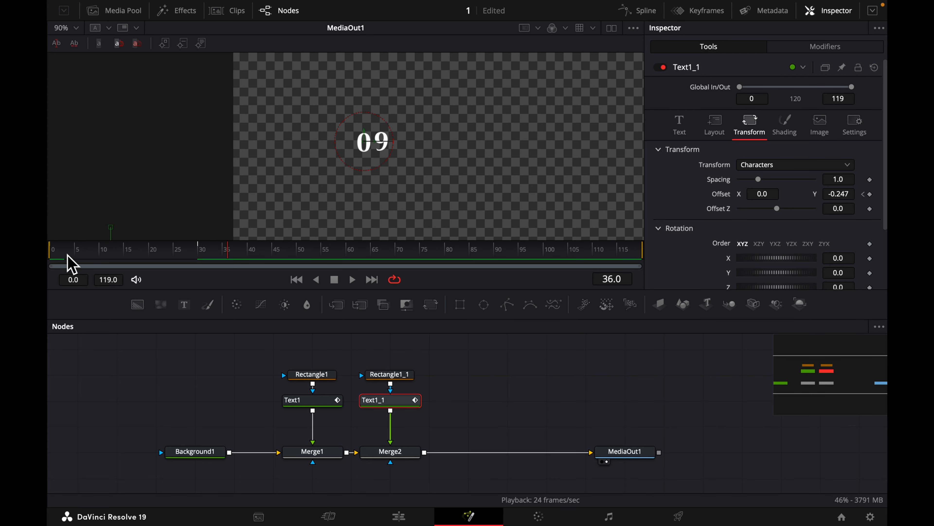
# - Replay the animation from the start and set Merge2's Center to X 0.26 and Y 0.504 to align the two digits
pyautogui.click(51, 260)
pyautogui.press('space')
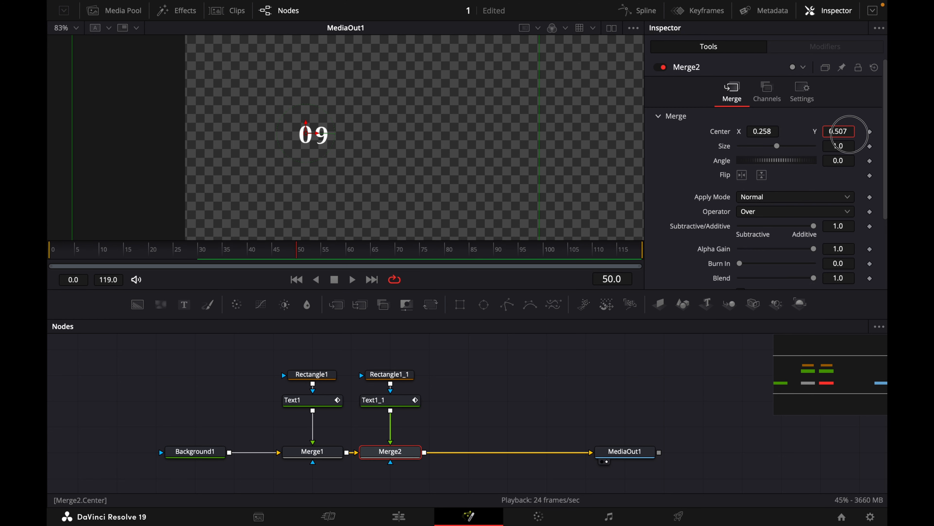
pyautogui.moveTo(845, 129); pyautogui.dragTo(842, 129)
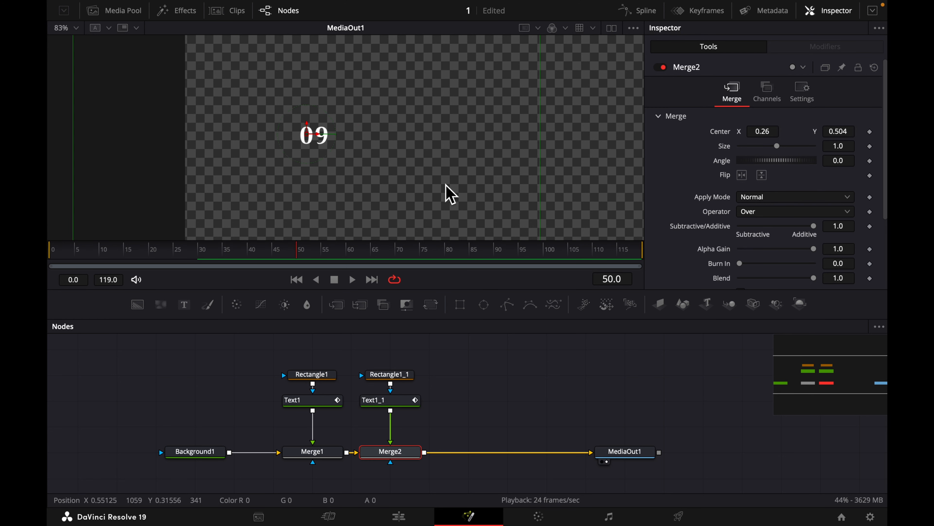
# - Add a Text node merged after Merge2 and set its text to MARCH,2006
pyautogui.scroll(-4, 445, 189)
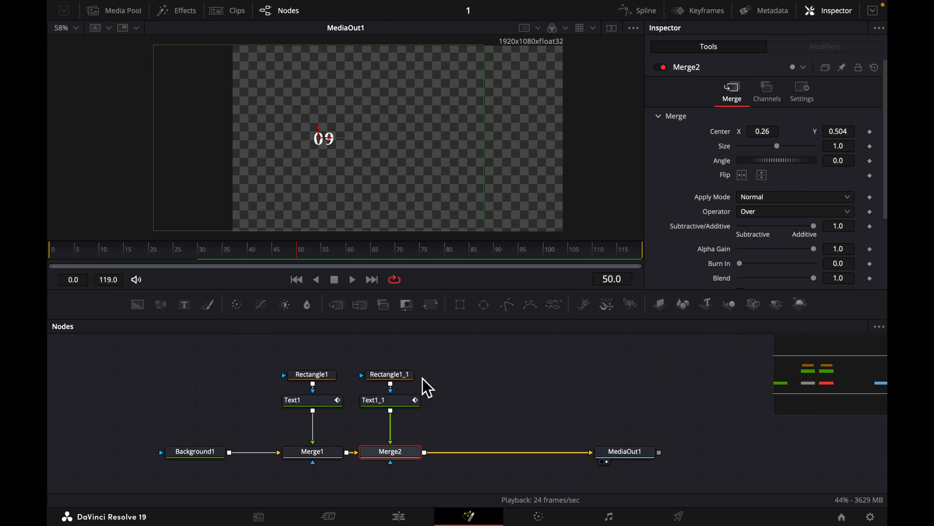
pyautogui.moveTo(184, 306); pyautogui.dragTo(430, 464)
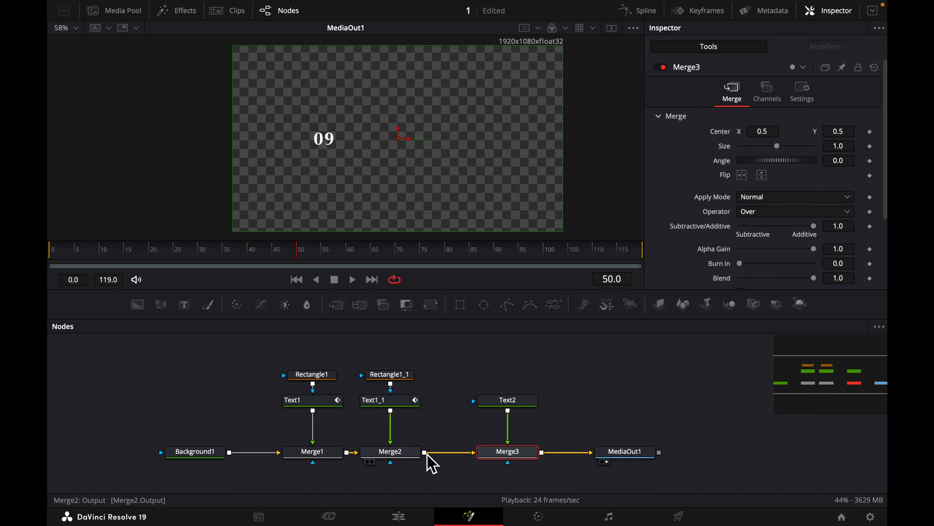
pyautogui.click(501, 403)
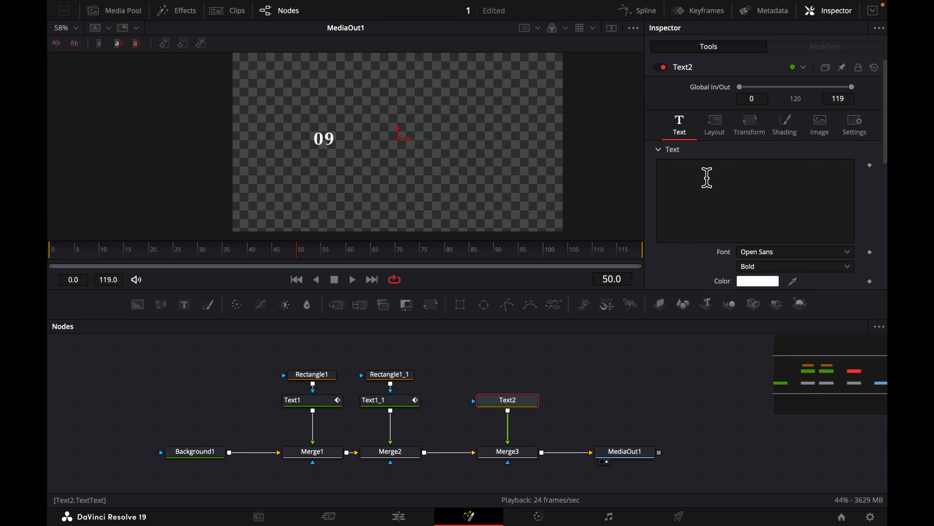
pyautogui.click(707, 178)
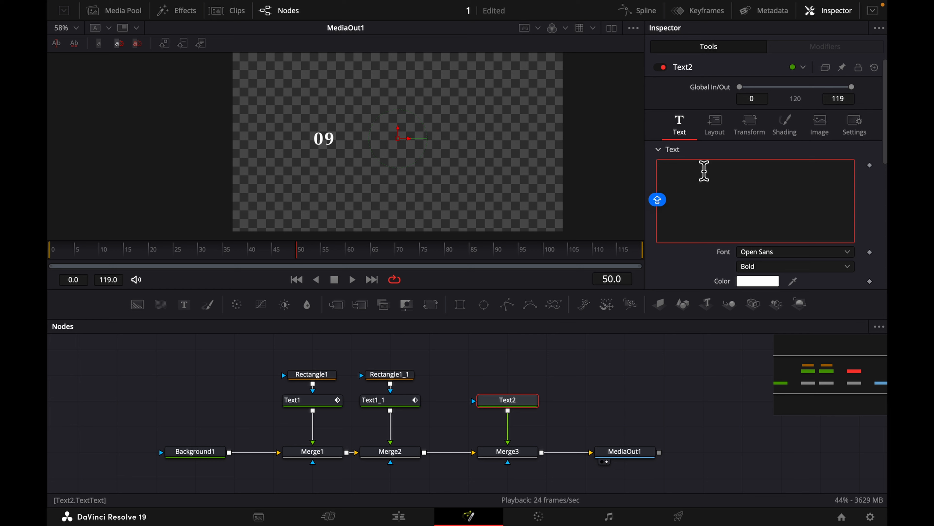
pyautogui.write('MARCH,2006')
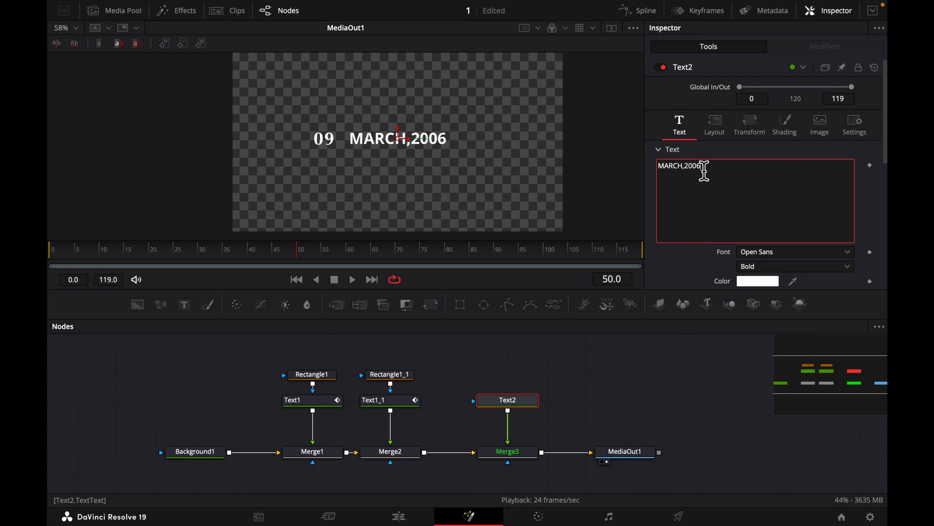
# - Set Text2's font to Publico Text and reduce Merge3's Center X to bring the month and year closer to the digits
pyautogui.click(114, 10)
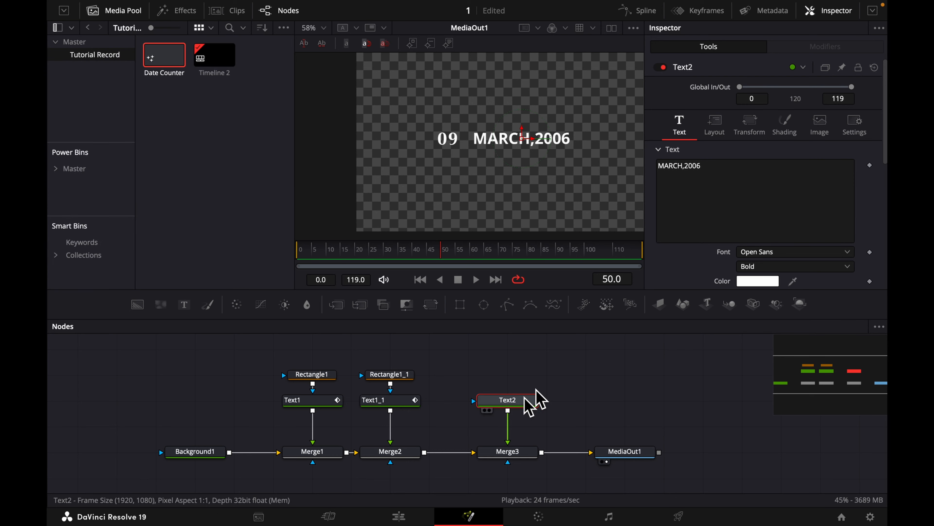
pyautogui.click(819, 254)
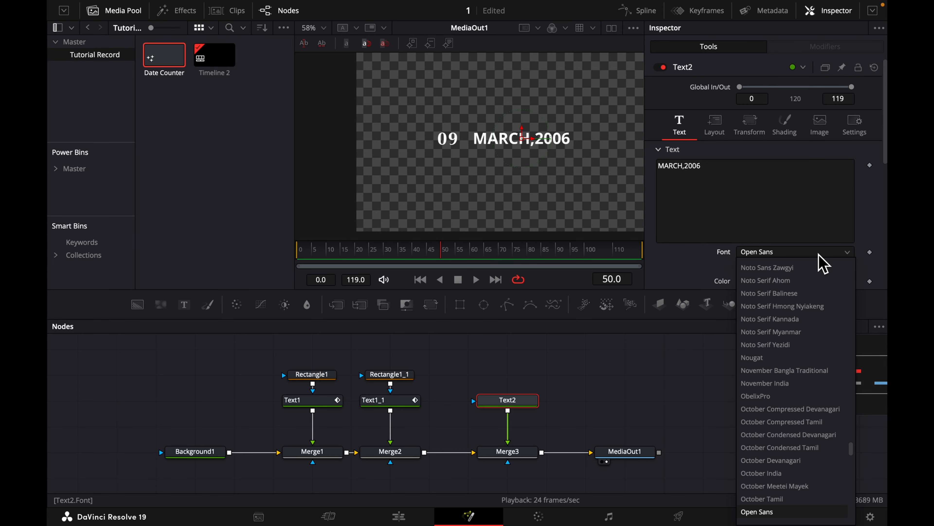
pyautogui.scroll(-15, 823, 263)
pyautogui.click(821, 262)
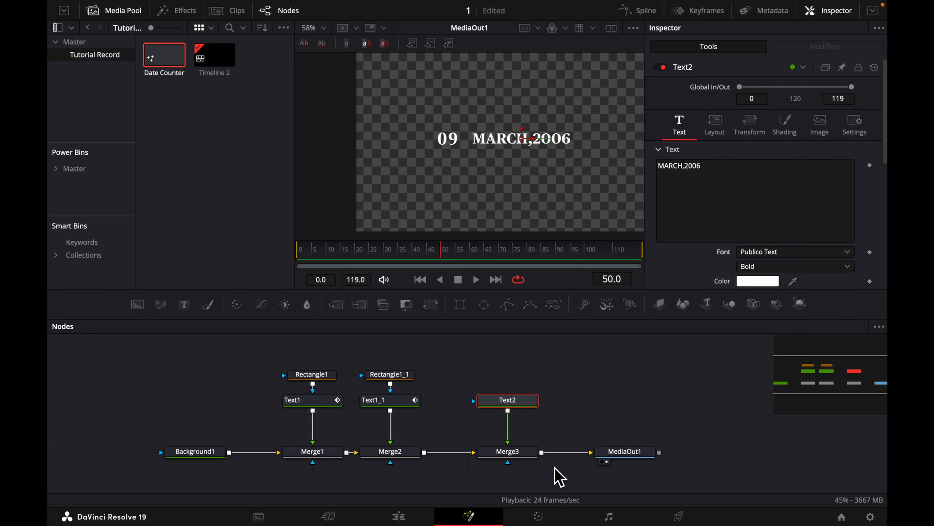
pyautogui.click(523, 454)
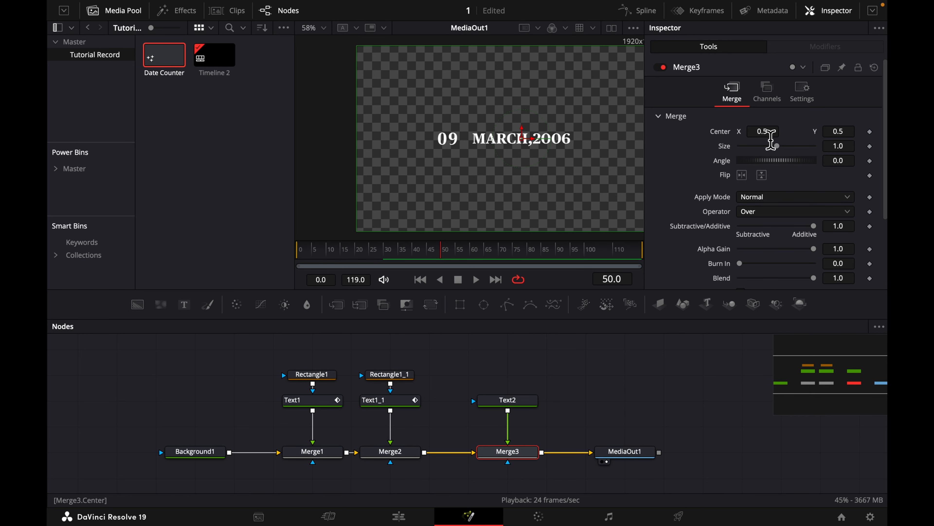
pyautogui.moveTo(771, 140); pyautogui.dragTo(757, 140)
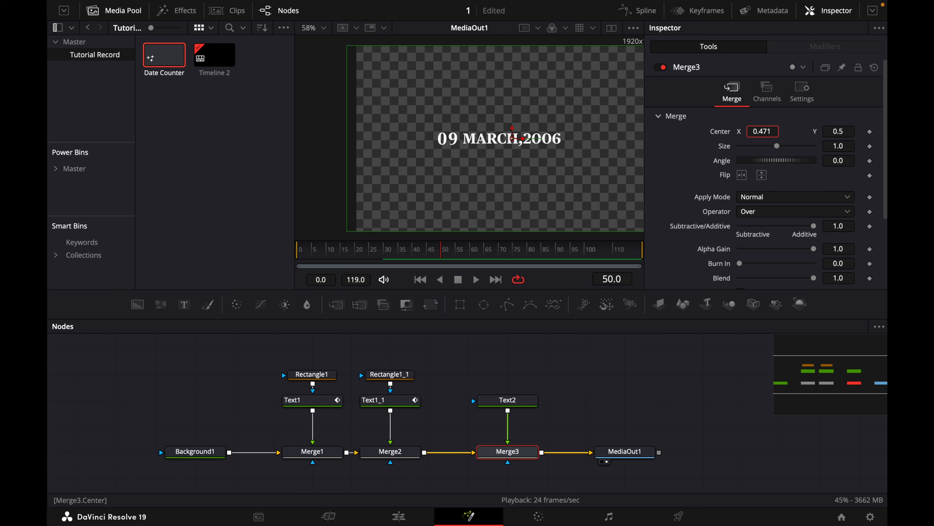
# - Make room before MediaOut1 and add a Text node merged after Merge3, reading TH in the Publico Text font
pyautogui.moveTo(625, 451); pyautogui.dragTo(742, 451)
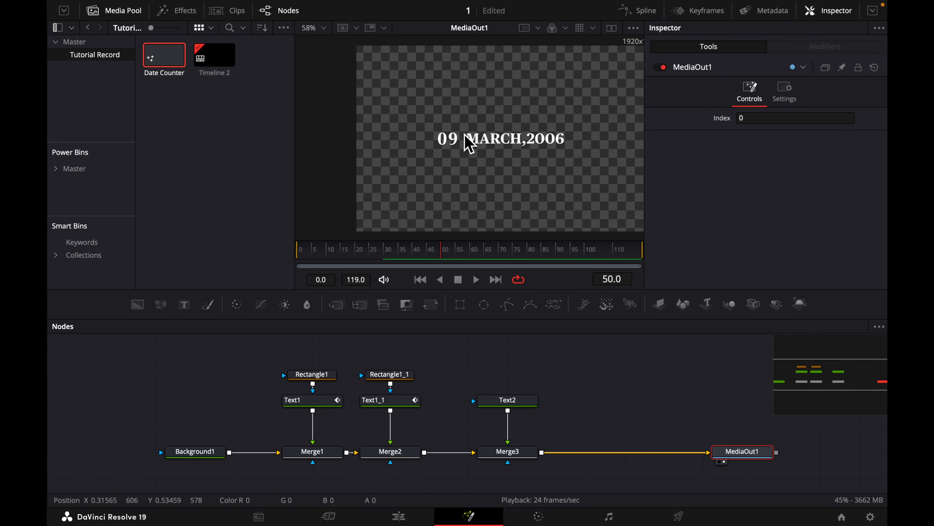
pyautogui.moveTo(184, 305); pyautogui.dragTo(524, 454)
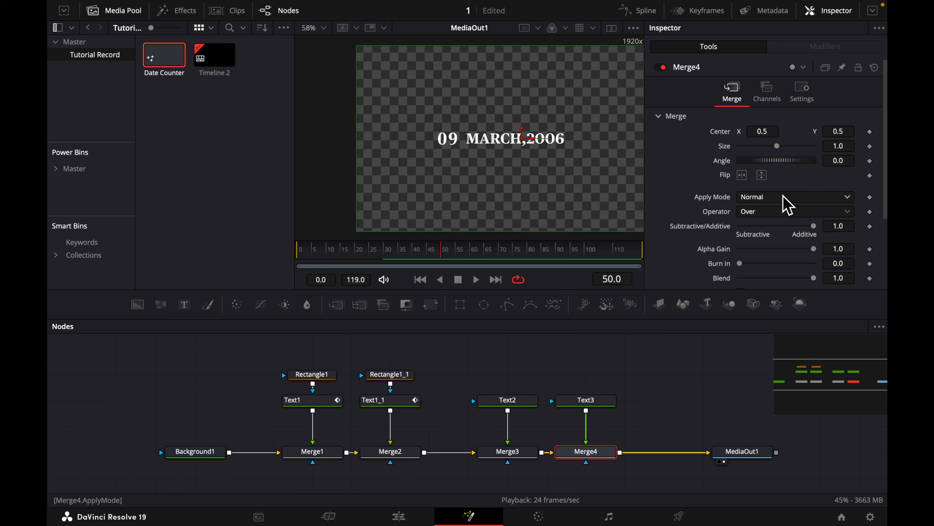
pyautogui.click(582, 403)
pyautogui.click(734, 170)
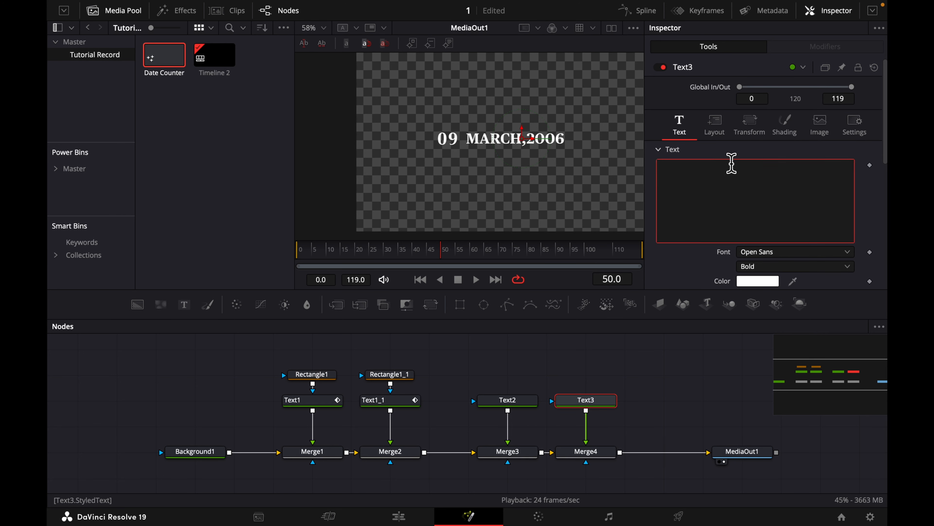
pyautogui.write('TH')
pyautogui.click(815, 253)
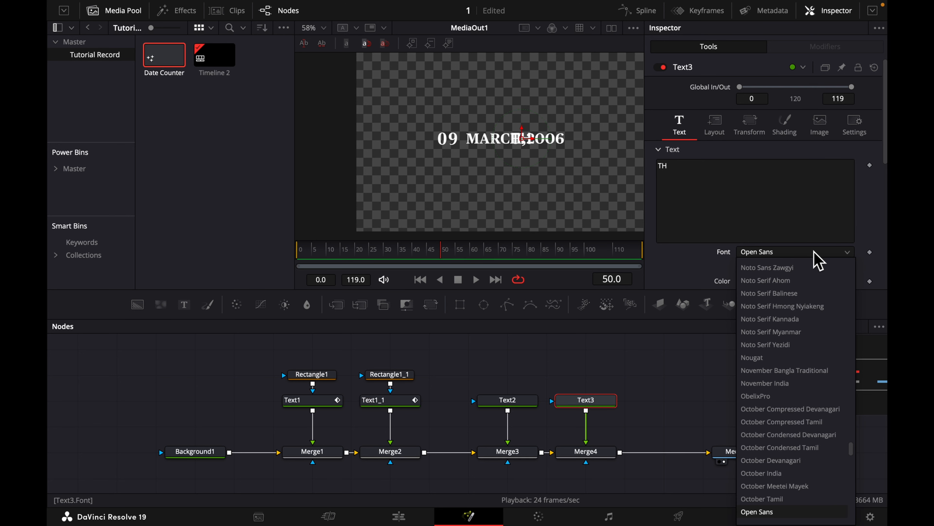
pyautogui.click(816, 264)
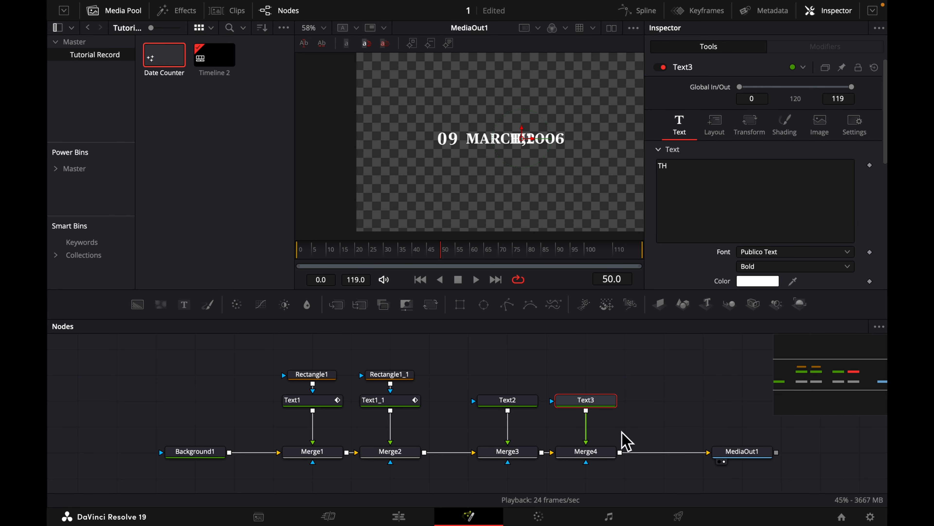
# - Set Merge4's Center to X 0.321 and Y 0.525 and its Size to 0.49, placing TH as a superscript after the digits
pyautogui.click(607, 454)
pyautogui.click(762, 131)
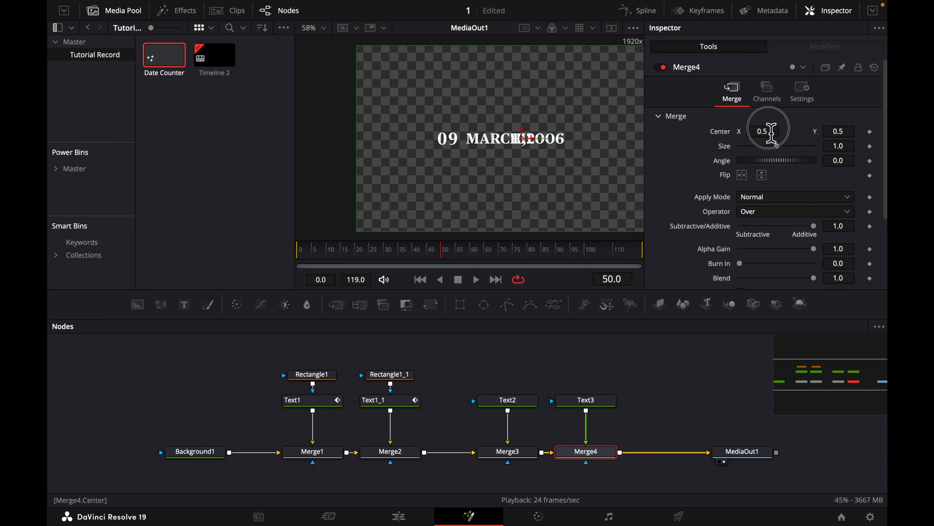
pyautogui.write('0.333')
pyautogui.press('Return')
pyautogui.moveTo(840, 146); pyautogui.dragTo(823, 144)
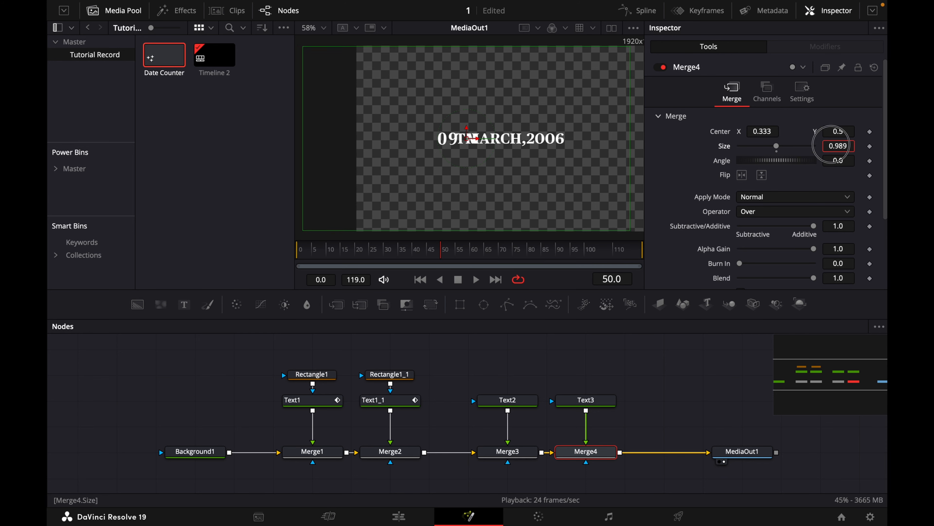
pyautogui.moveTo(762, 132)
pyautogui.mouseDown()
pyautogui.moveTo(752, 133)
pyautogui.moveTo(771, 129)
pyautogui.mouseUp()
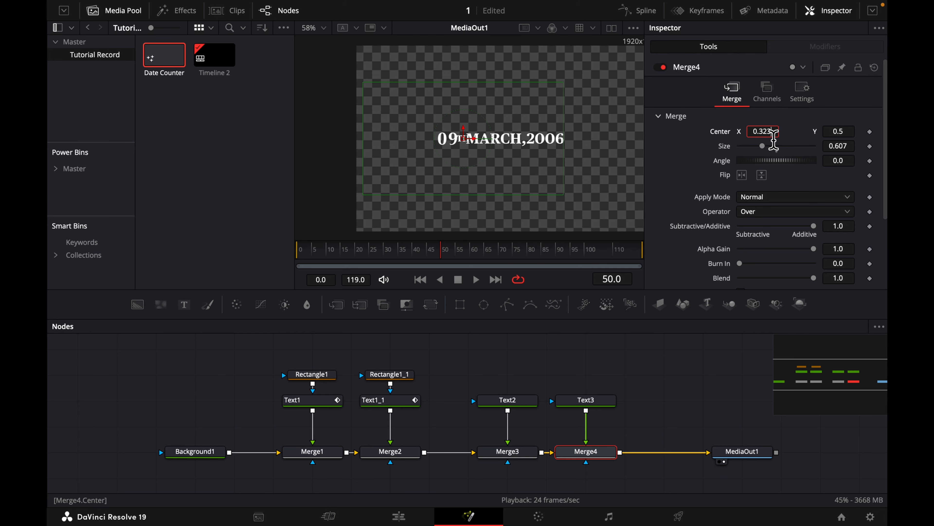
pyautogui.moveTo(838, 146)
pyautogui.mouseDown()
pyautogui.moveTo(834, 133)
pyautogui.moveTo(844, 131)
pyautogui.mouseUp()
pyautogui.scroll(2, 481, 151)
pyautogui.scroll(5, 478, 151)
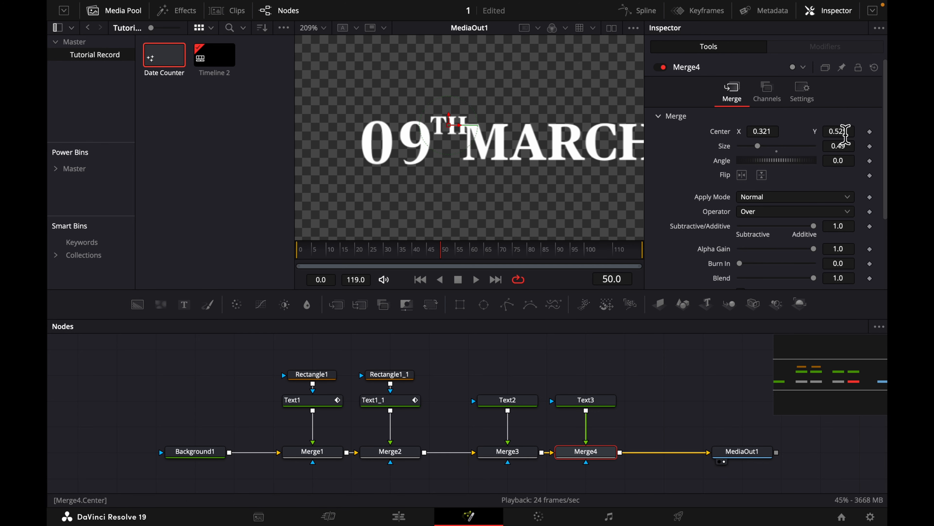
# - Set Merge3's Center X to 0.489 to space MARCH,2006 away from the superscript TH
pyautogui.click(509, 453)
pyautogui.moveTo(761, 136); pyautogui.dragTo(765, 136)
pyautogui.scroll(-3, 481, 208)
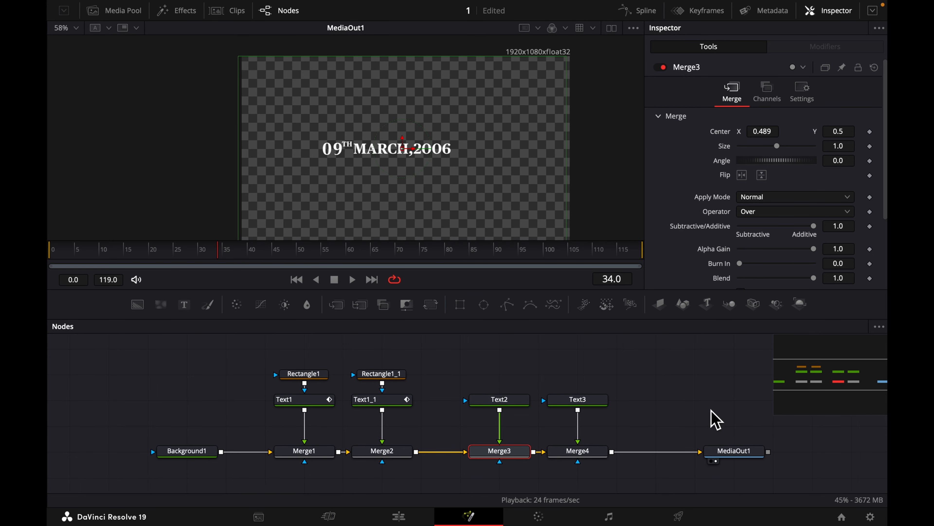
# - Move MediaOut1 farther along the node graph, insert a Transform node after Merge4 and set its Center X to 0.587
pyautogui.hscroll(6, 711, 416)
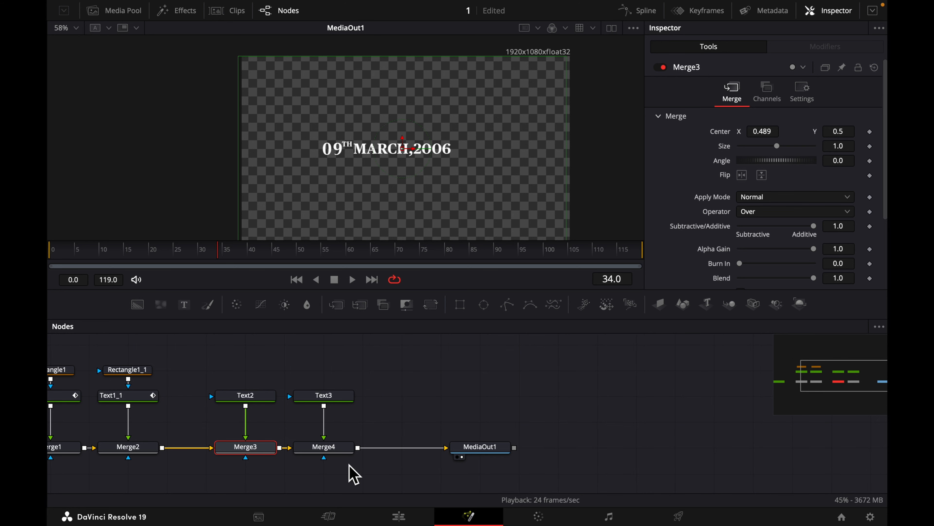
pyautogui.moveTo(489, 458); pyautogui.dragTo(683, 452)
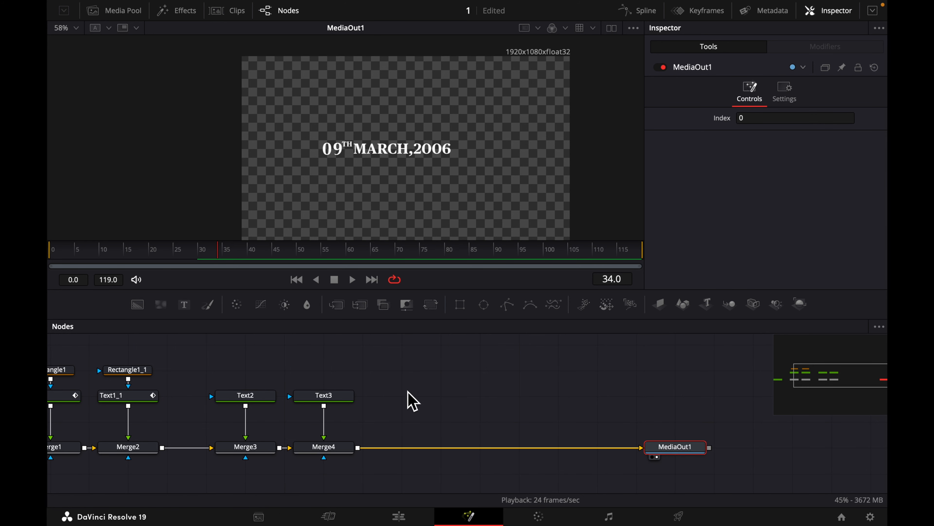
pyautogui.click(337, 450)
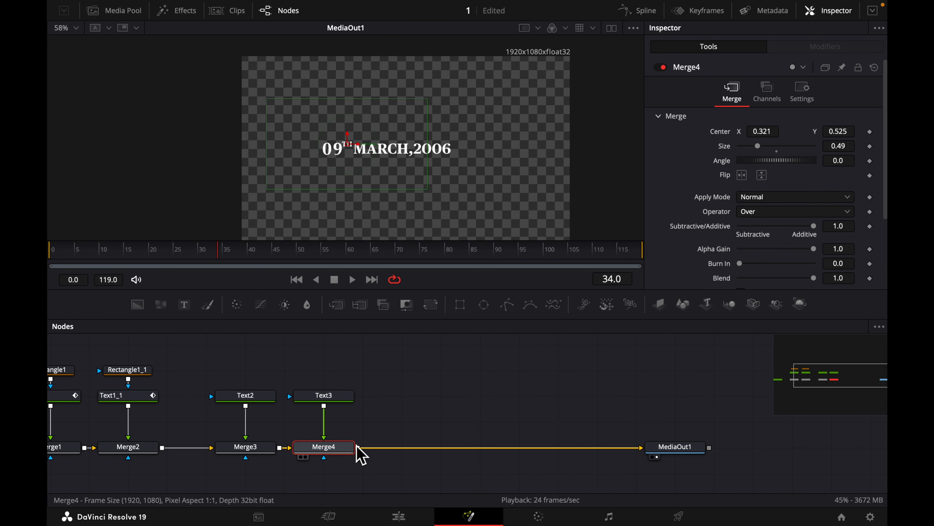
pyautogui.hotkey('shift', 'space')
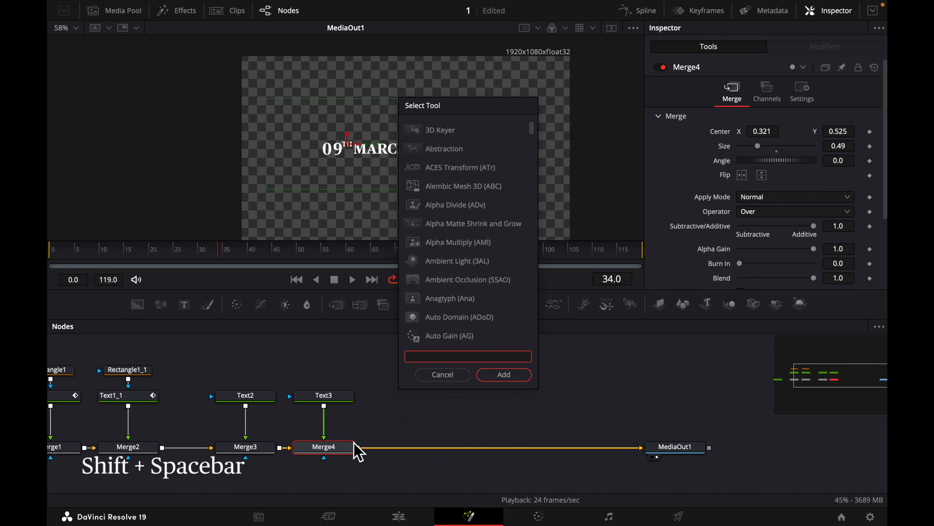
pyautogui.write('transf')
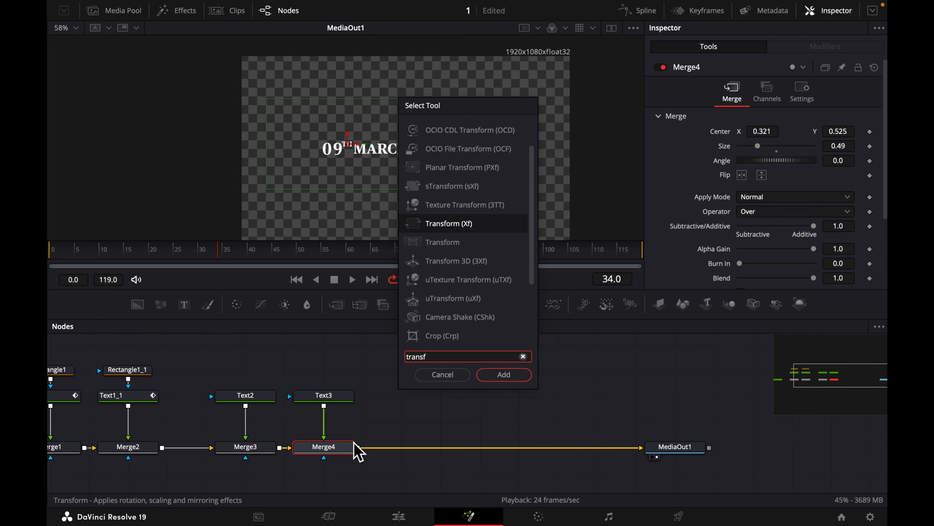
pyautogui.press('Return')
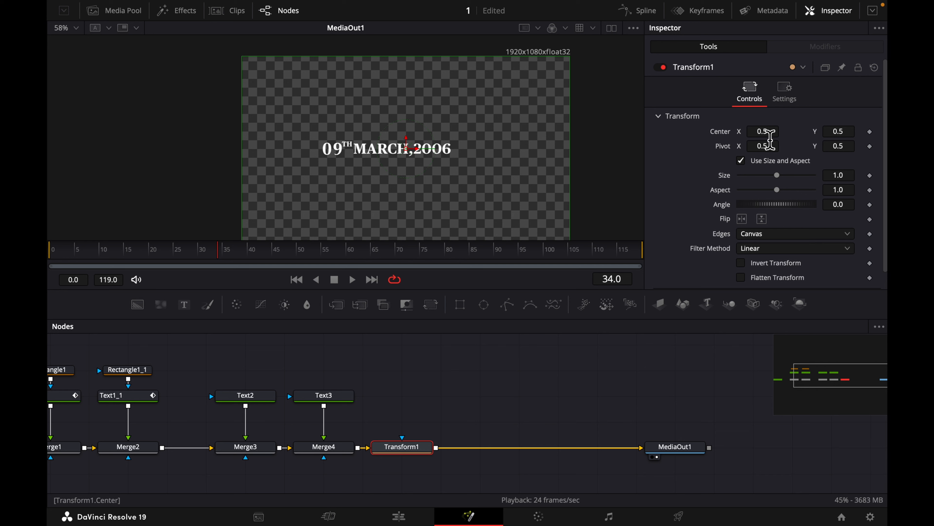
pyautogui.moveTo(769, 137); pyautogui.dragTo(818, 135)
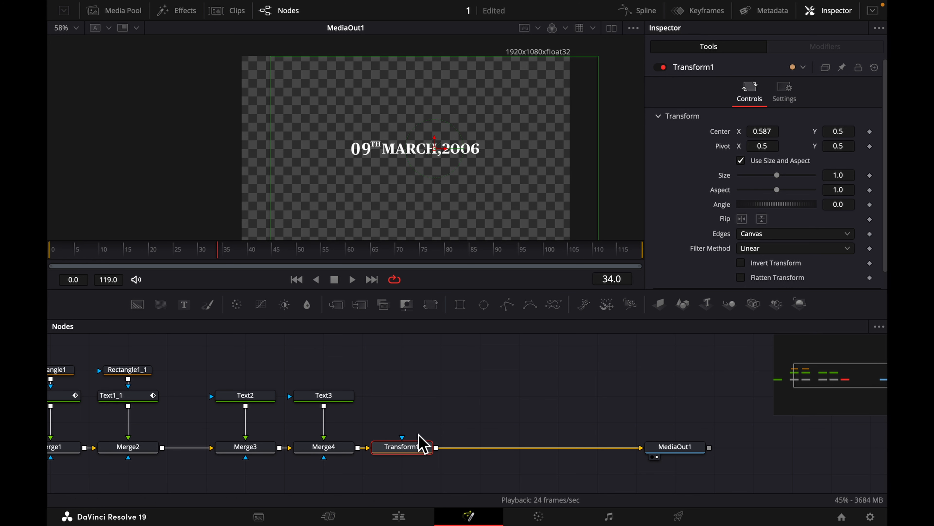
# - Insert a Glow (Glo) node between Transform1 and MediaOut1
pyautogui.hotkey('shift', 'space')
pyautogui.write('transf')
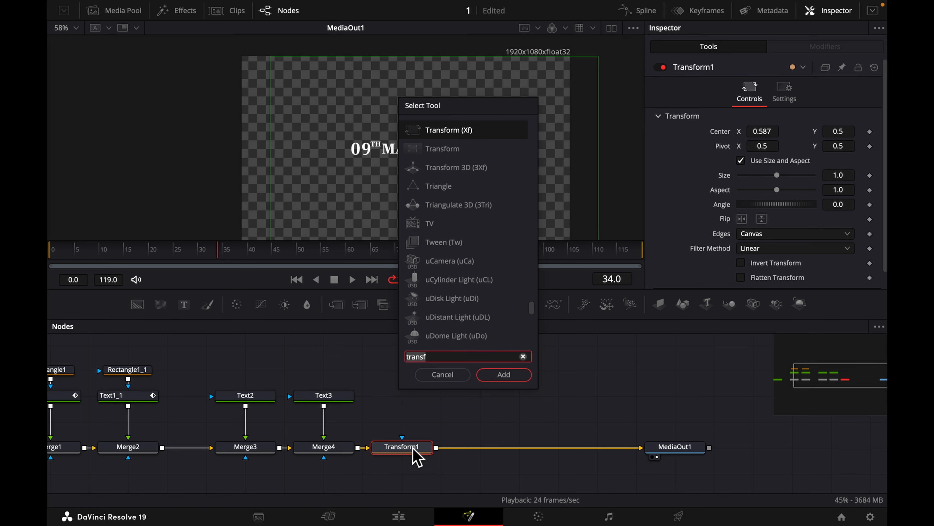
pyautogui.press('BackSpace')
pyautogui.press('BackSpace')
pyautogui.press('BackSpace')
pyautogui.press('BackSpace')
pyautogui.press('BackSpace')
pyautogui.press('BackSpace')
pyautogui.write('glow')
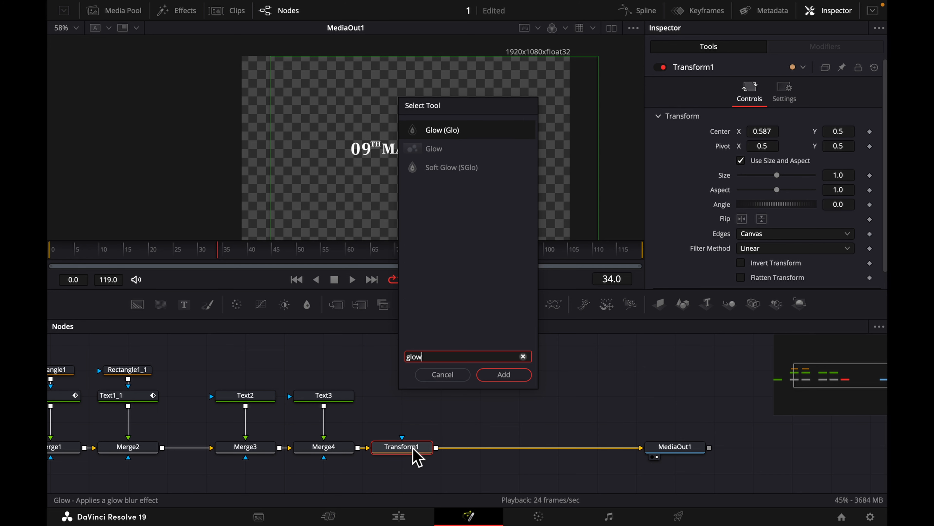
pyautogui.click(515, 378)
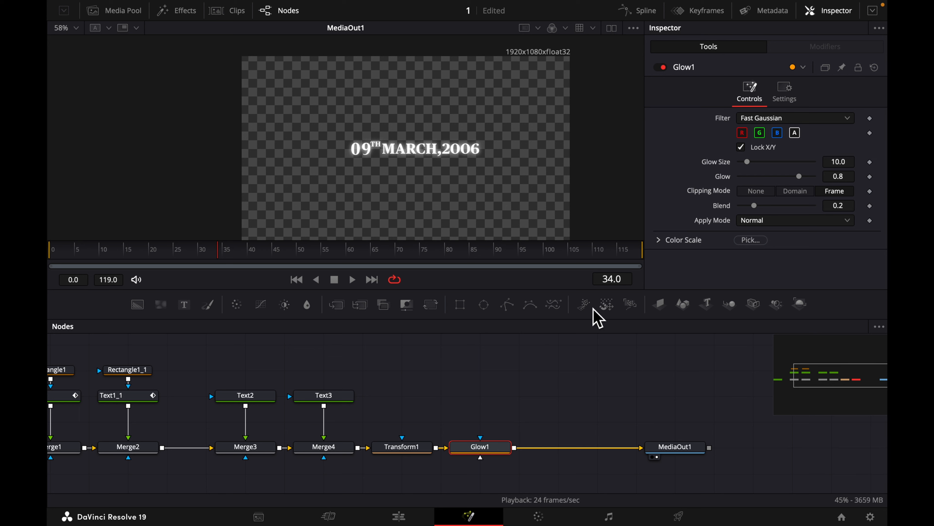
# - Set Glow1's Glow Size to 28.3 and Glow to 0.78
pyautogui.click(481, 453)
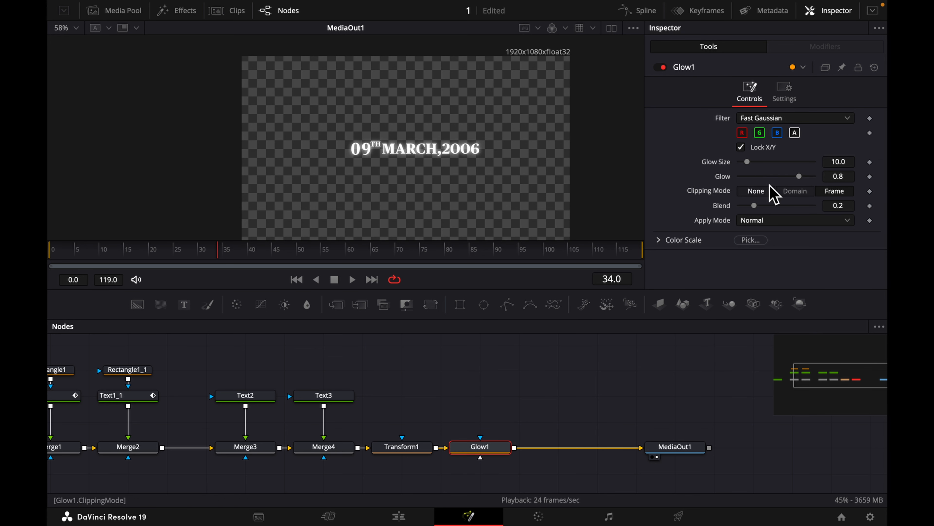
pyautogui.moveTo(747, 161); pyautogui.dragTo(772, 171)
pyautogui.moveTo(799, 176); pyautogui.dragTo(798, 177)
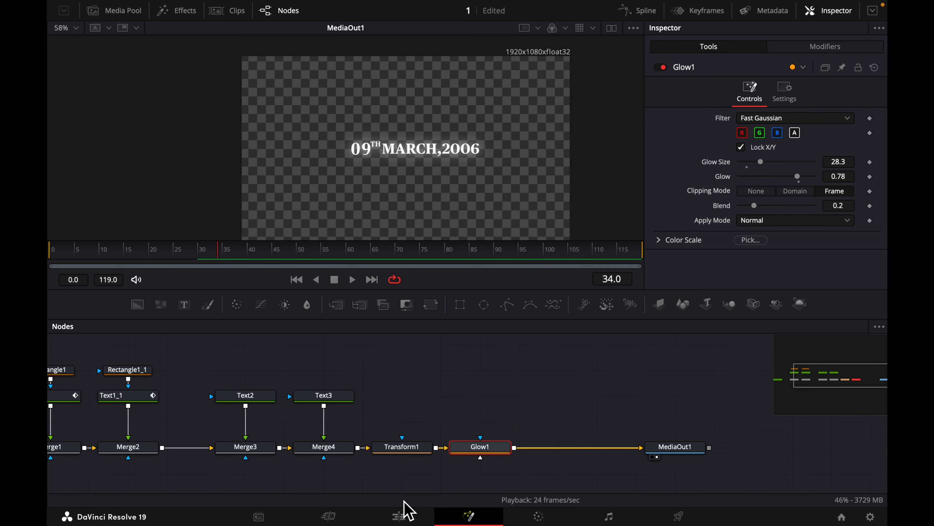
# - On the Edit page, place the Date Counter composition at the start of track V1 and preview it full screen
pyautogui.click(411, 517)
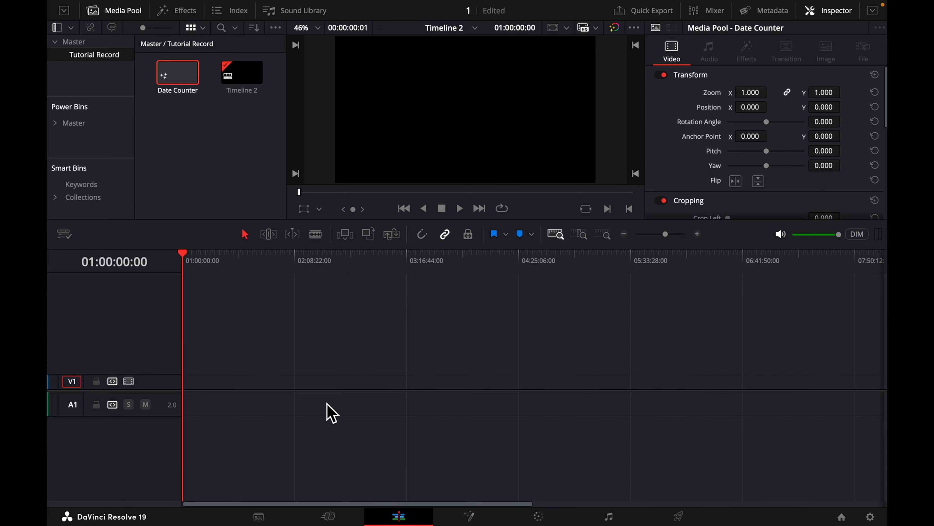
pyautogui.click(191, 94)
pyautogui.moveTo(191, 94); pyautogui.dragTo(217, 390)
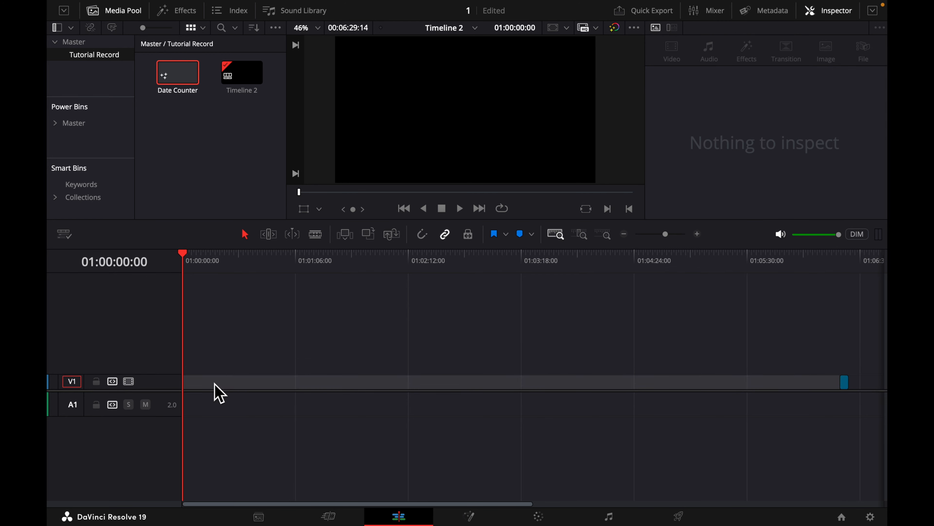
pyautogui.press('super+f')
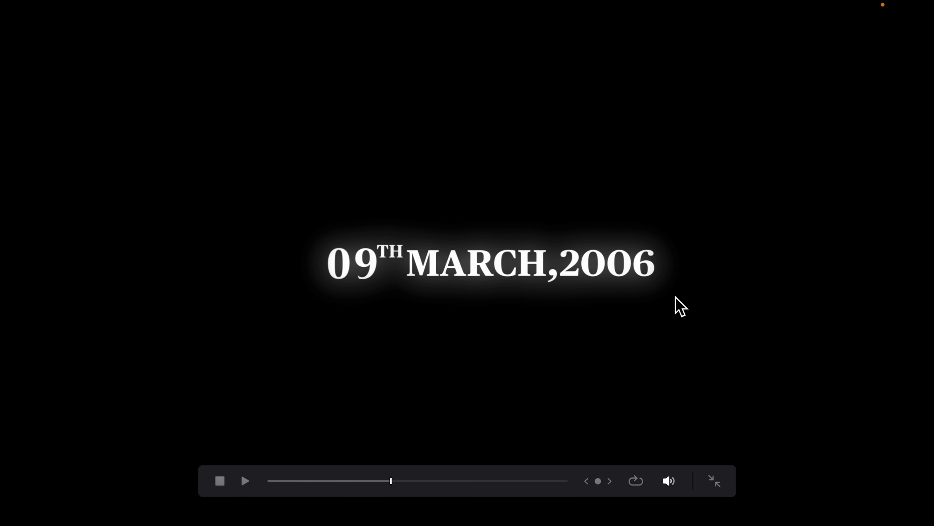
# - Return to the Date Counter's Fusion composition, merge a new Background node between Glow1 and MediaOut1, and colour it pure red
pyautogui.press('super+f')
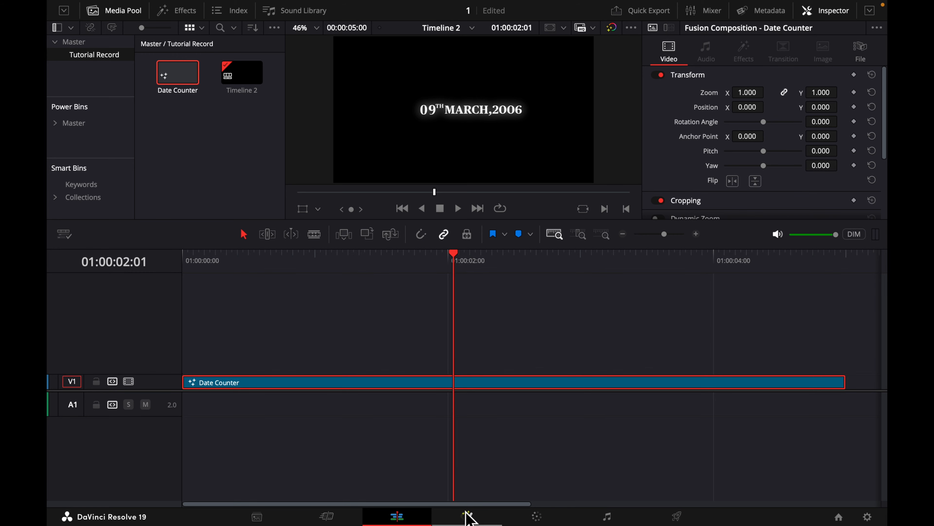
pyautogui.click(467, 517)
pyautogui.click(643, 449)
pyautogui.click(383, 451)
pyautogui.click(135, 305)
pyautogui.click(216, 465)
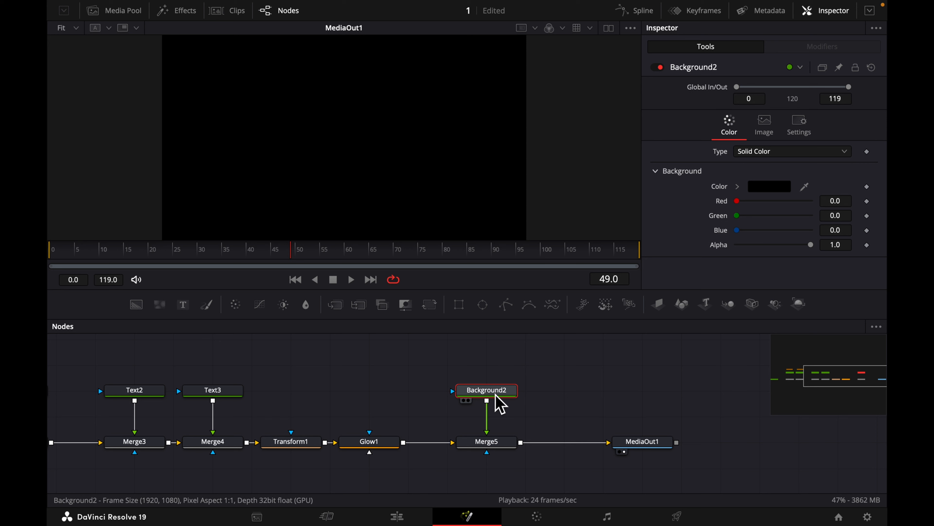
pyautogui.moveTo(737, 201); pyautogui.dragTo(840, 215)
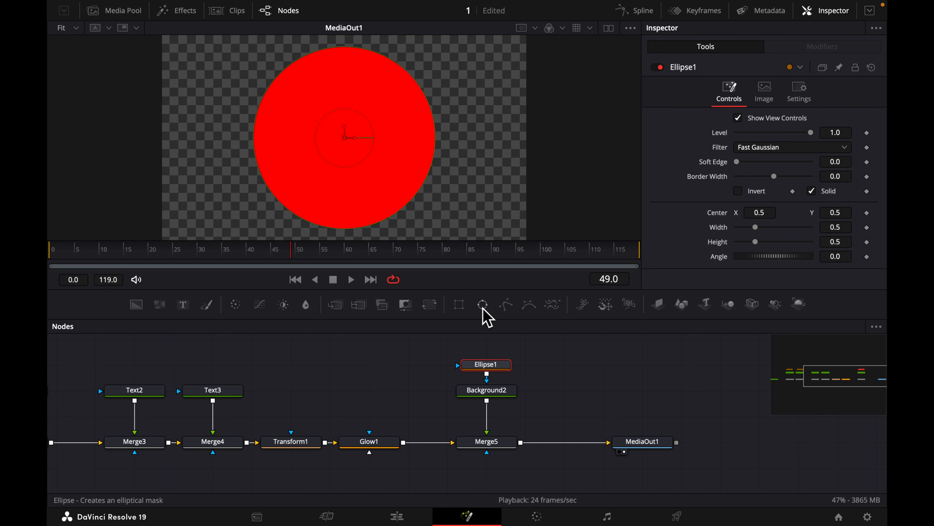
# - Mask Background2 with a flat Ellipse over the date, about 0.41 wide and 0.024 high, with Soft Edge 0.2
pyautogui.moveTo(444, 154); pyautogui.dragTo(444, 153)
pyautogui.moveTo(343, 49); pyautogui.dragTo(363, 143)
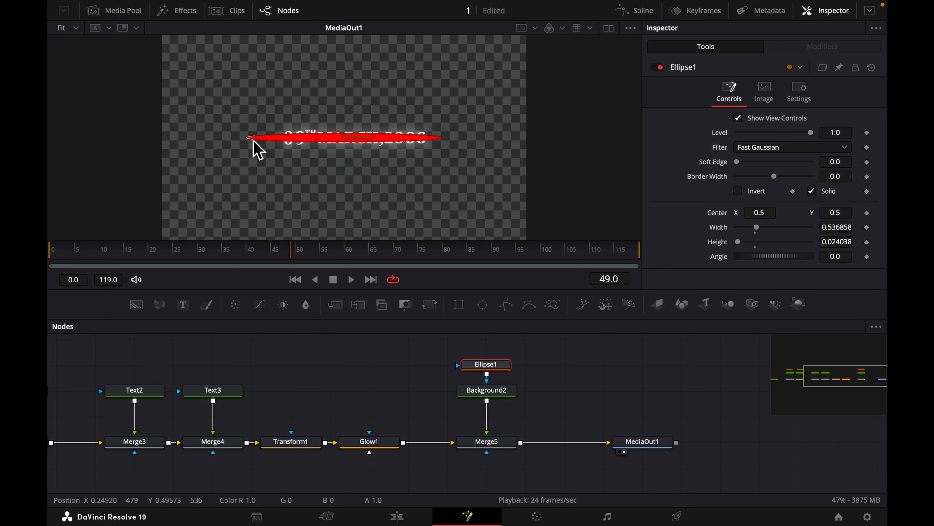
pyautogui.moveTo(253, 139); pyautogui.dragTo(276, 138)
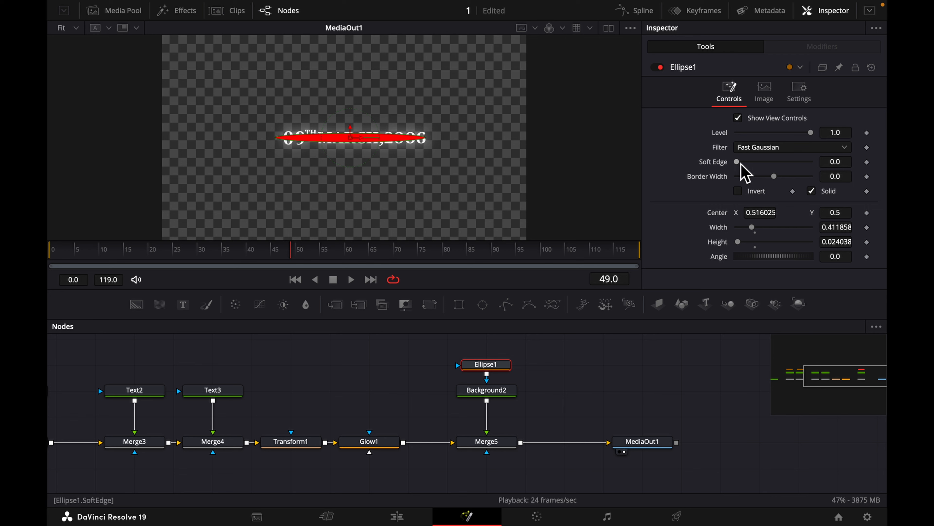
pyautogui.moveTo(741, 165); pyautogui.dragTo(876, 181)
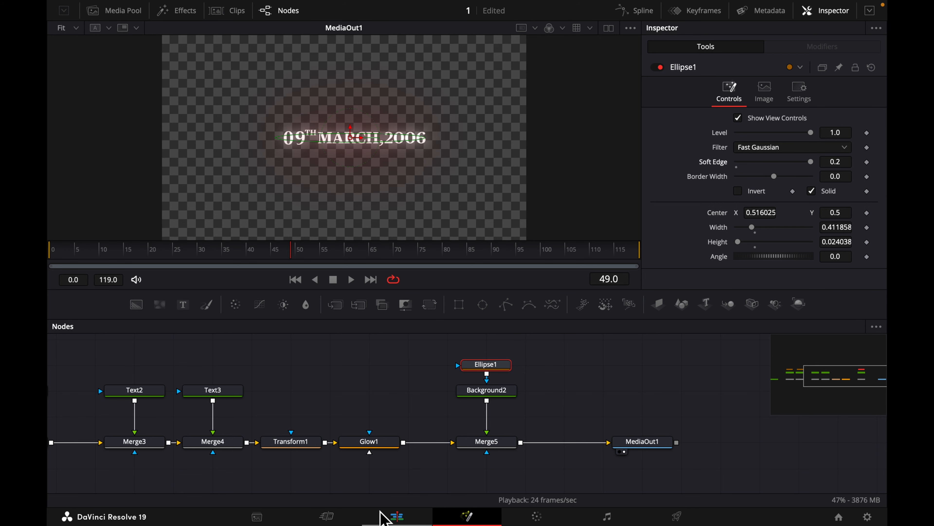
# - Play the updated Date Counter composition full screen from the Edit page
pyautogui.click(404, 518)
pyautogui.press('super+f')
pyautogui.press('space')
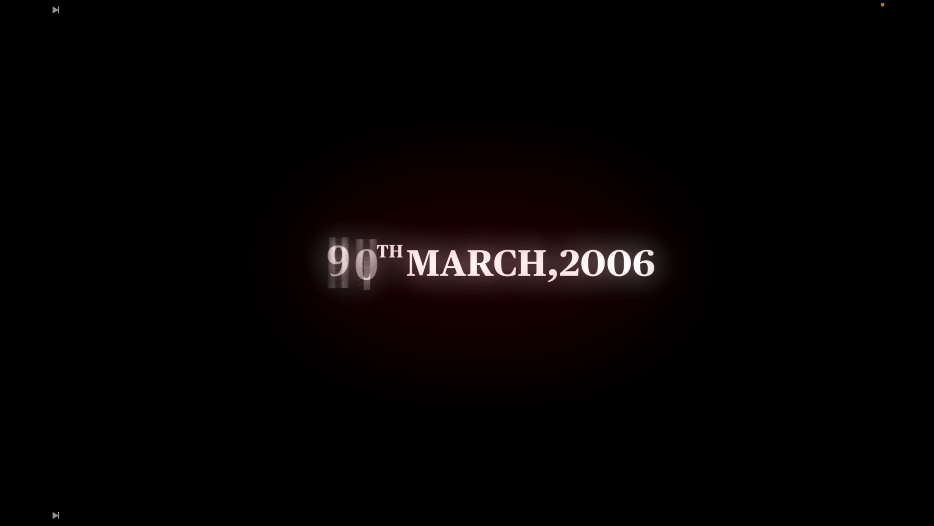